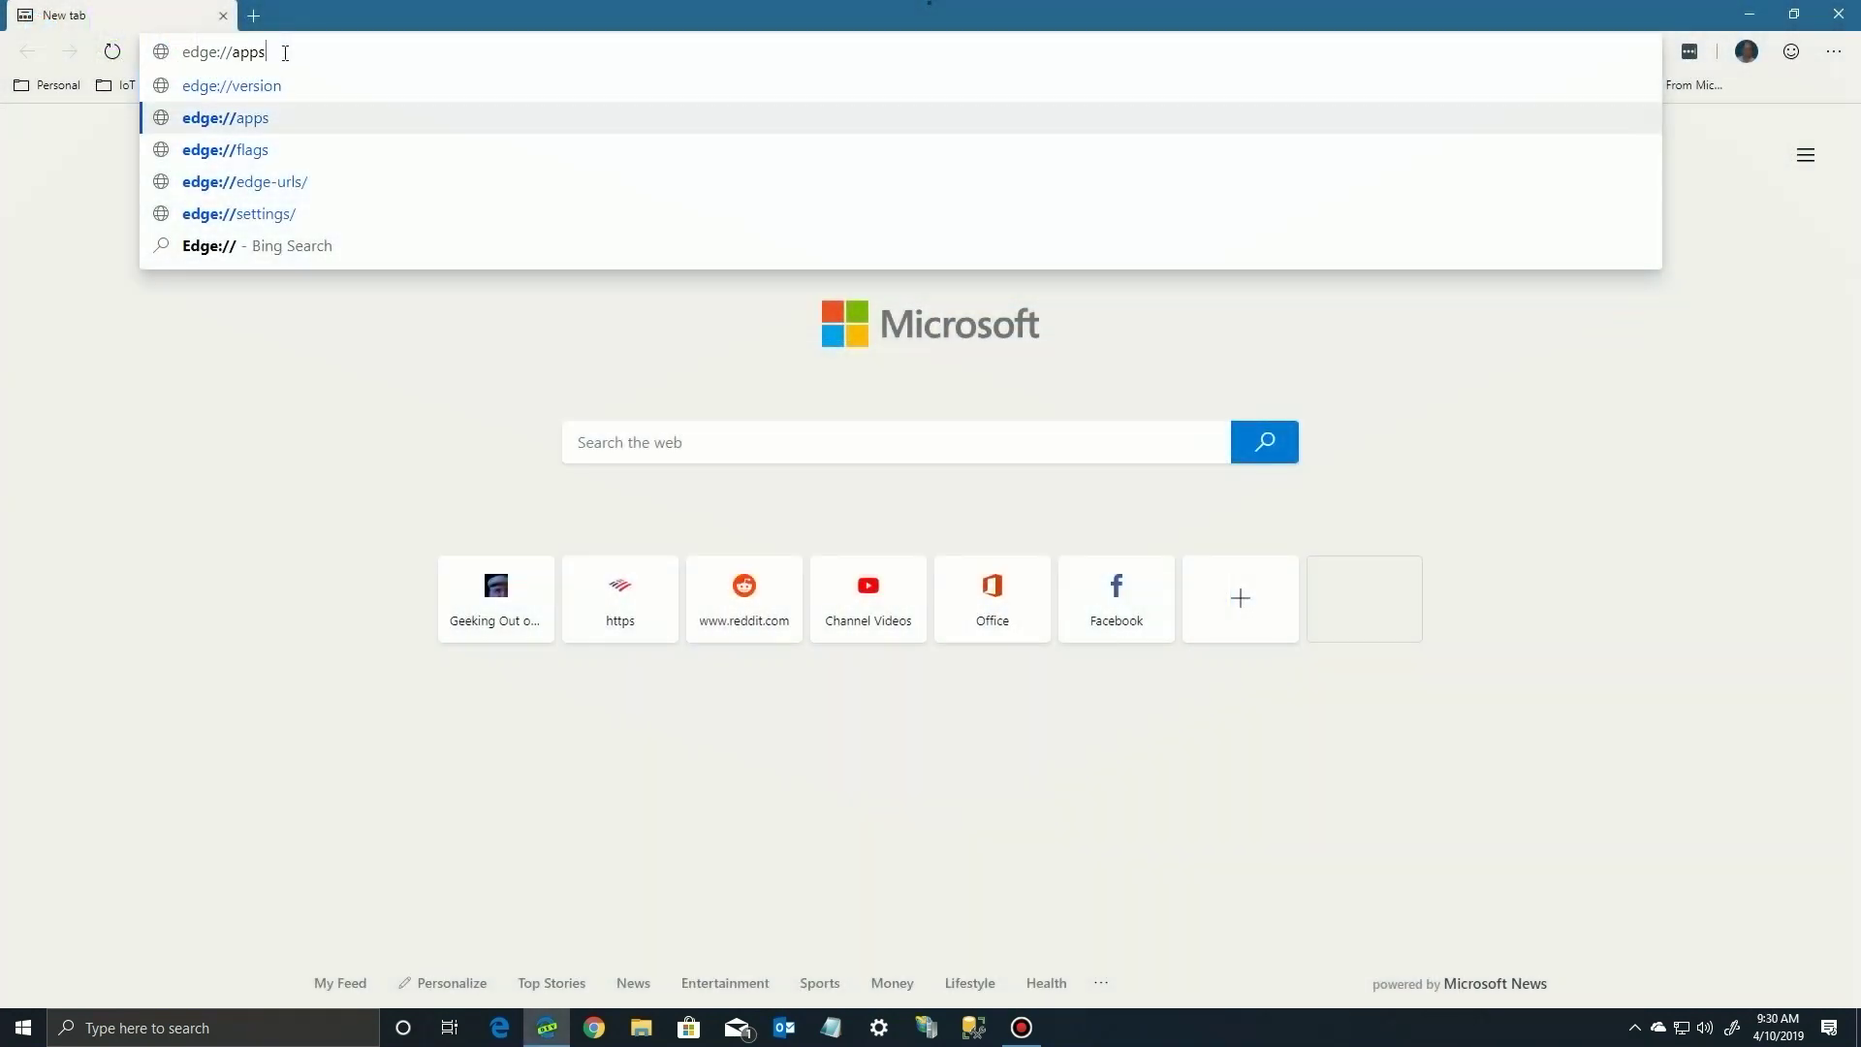
In edge://flags, set the 'dark' search result Microsoft Edge theme to Enabled and relaunch the browser.
key(Return)
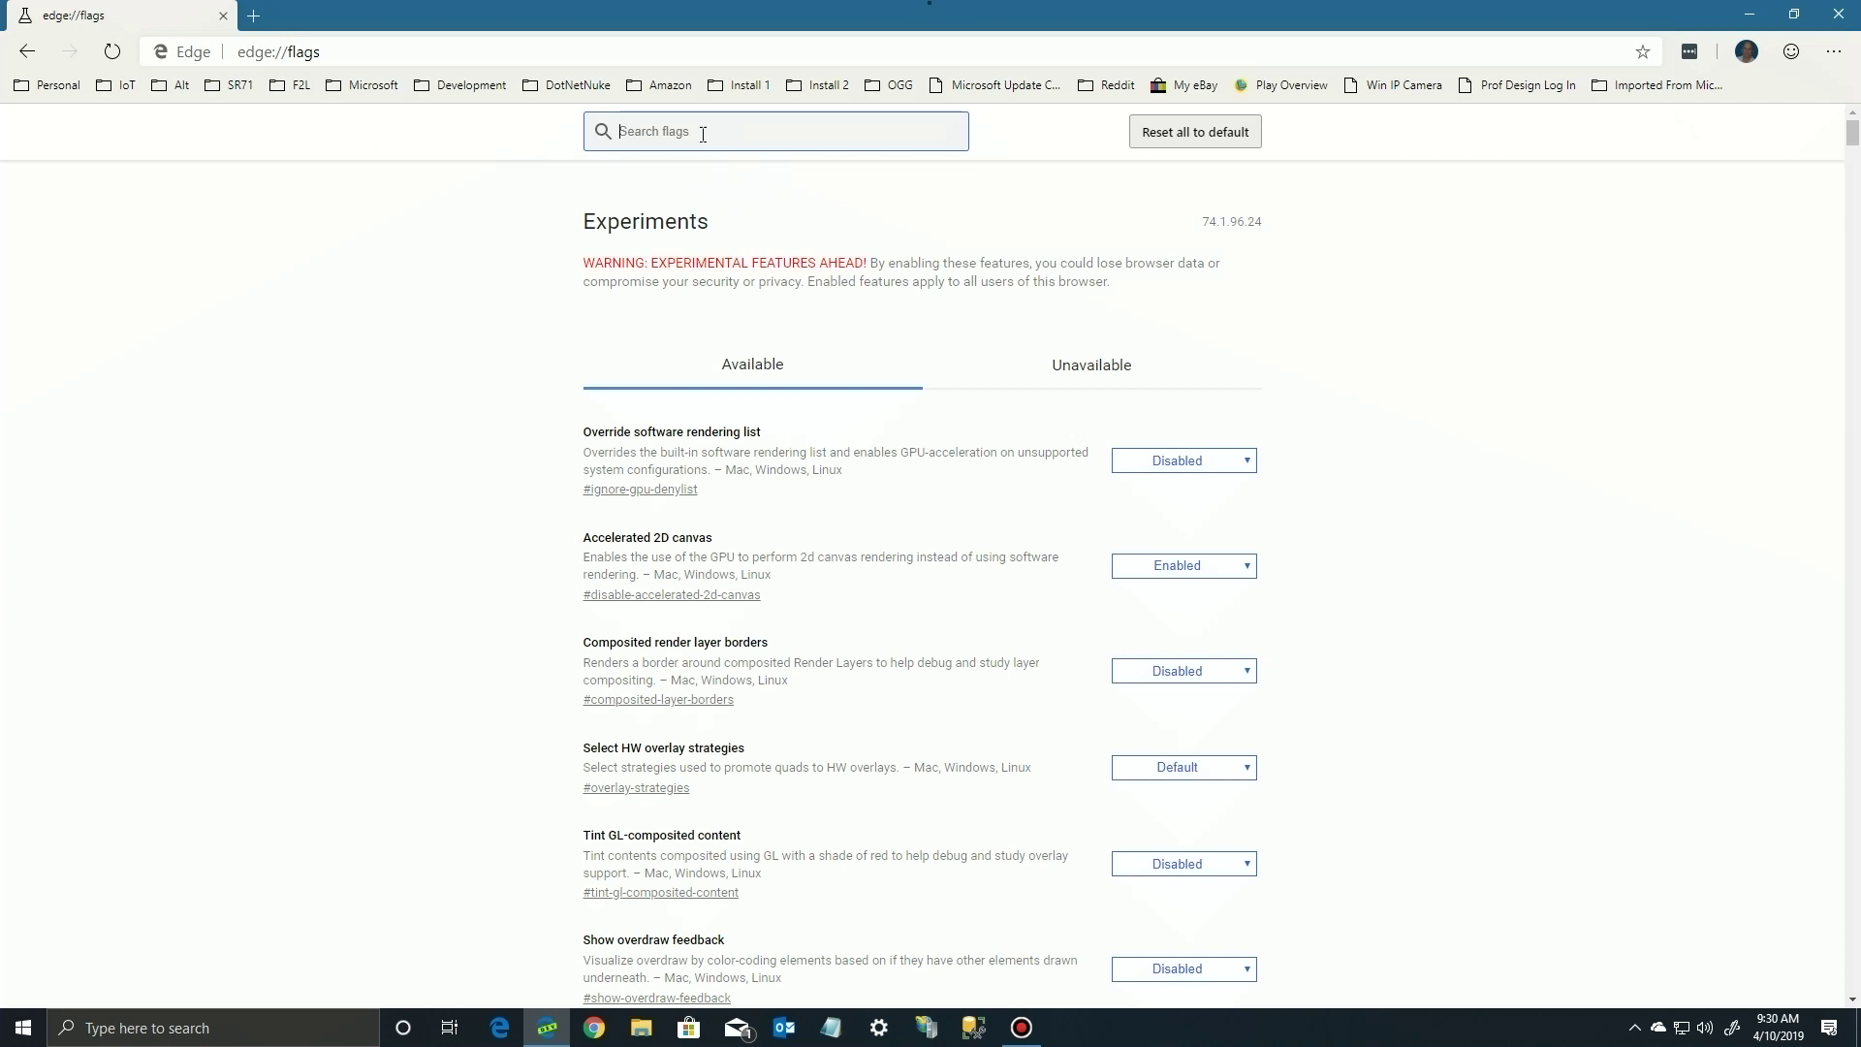
text(dark)
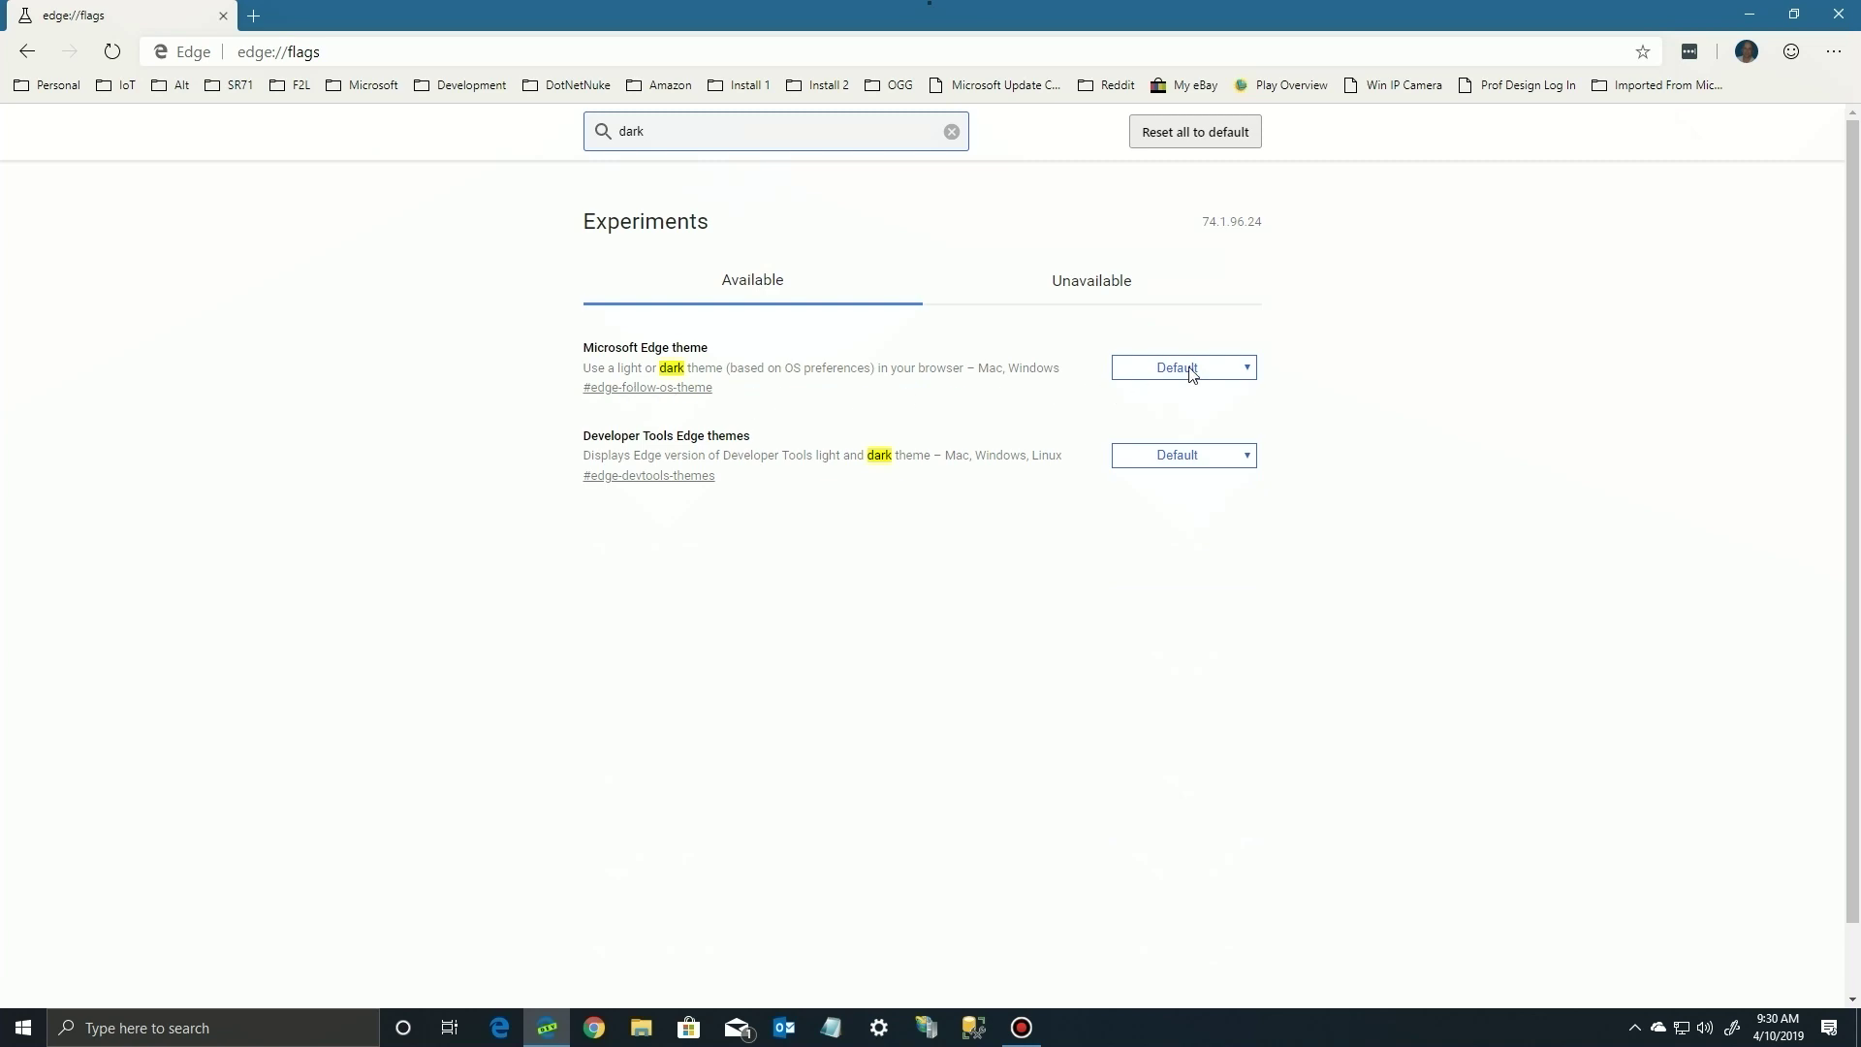
click(1249, 371)
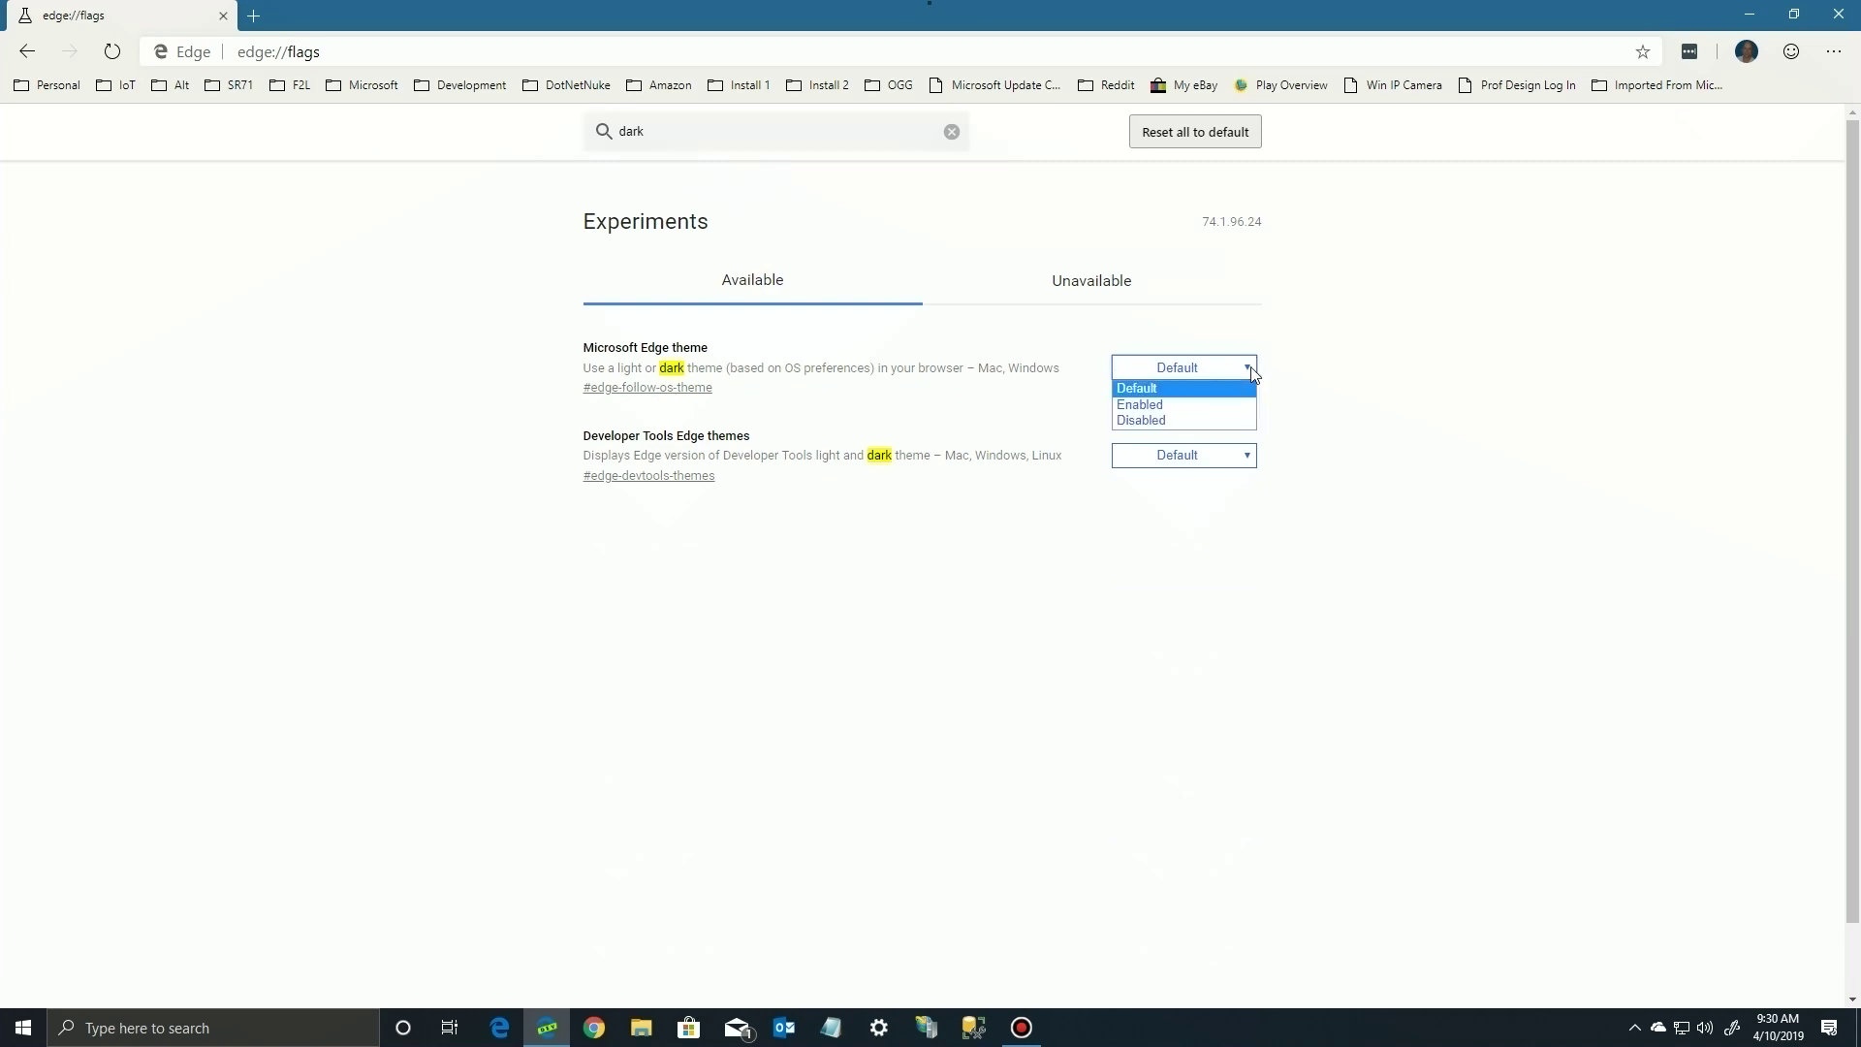
click(1139, 405)
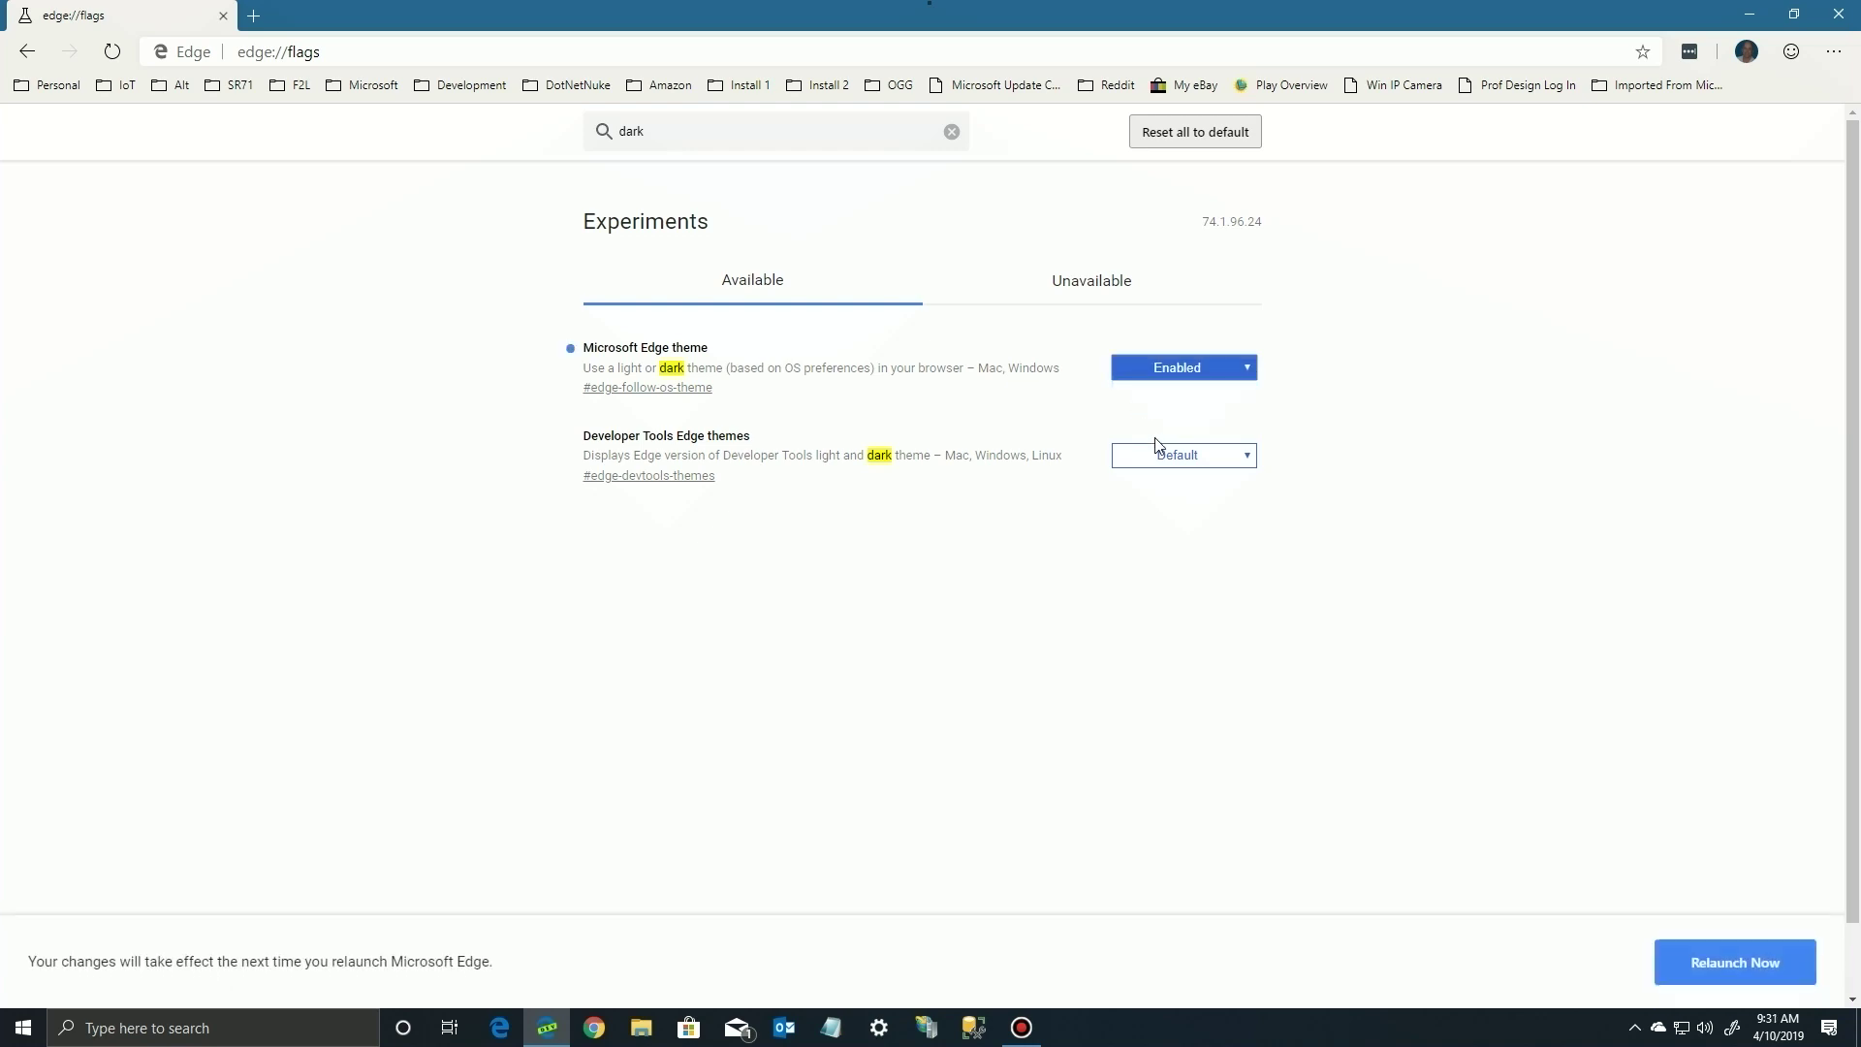
click(1725, 958)
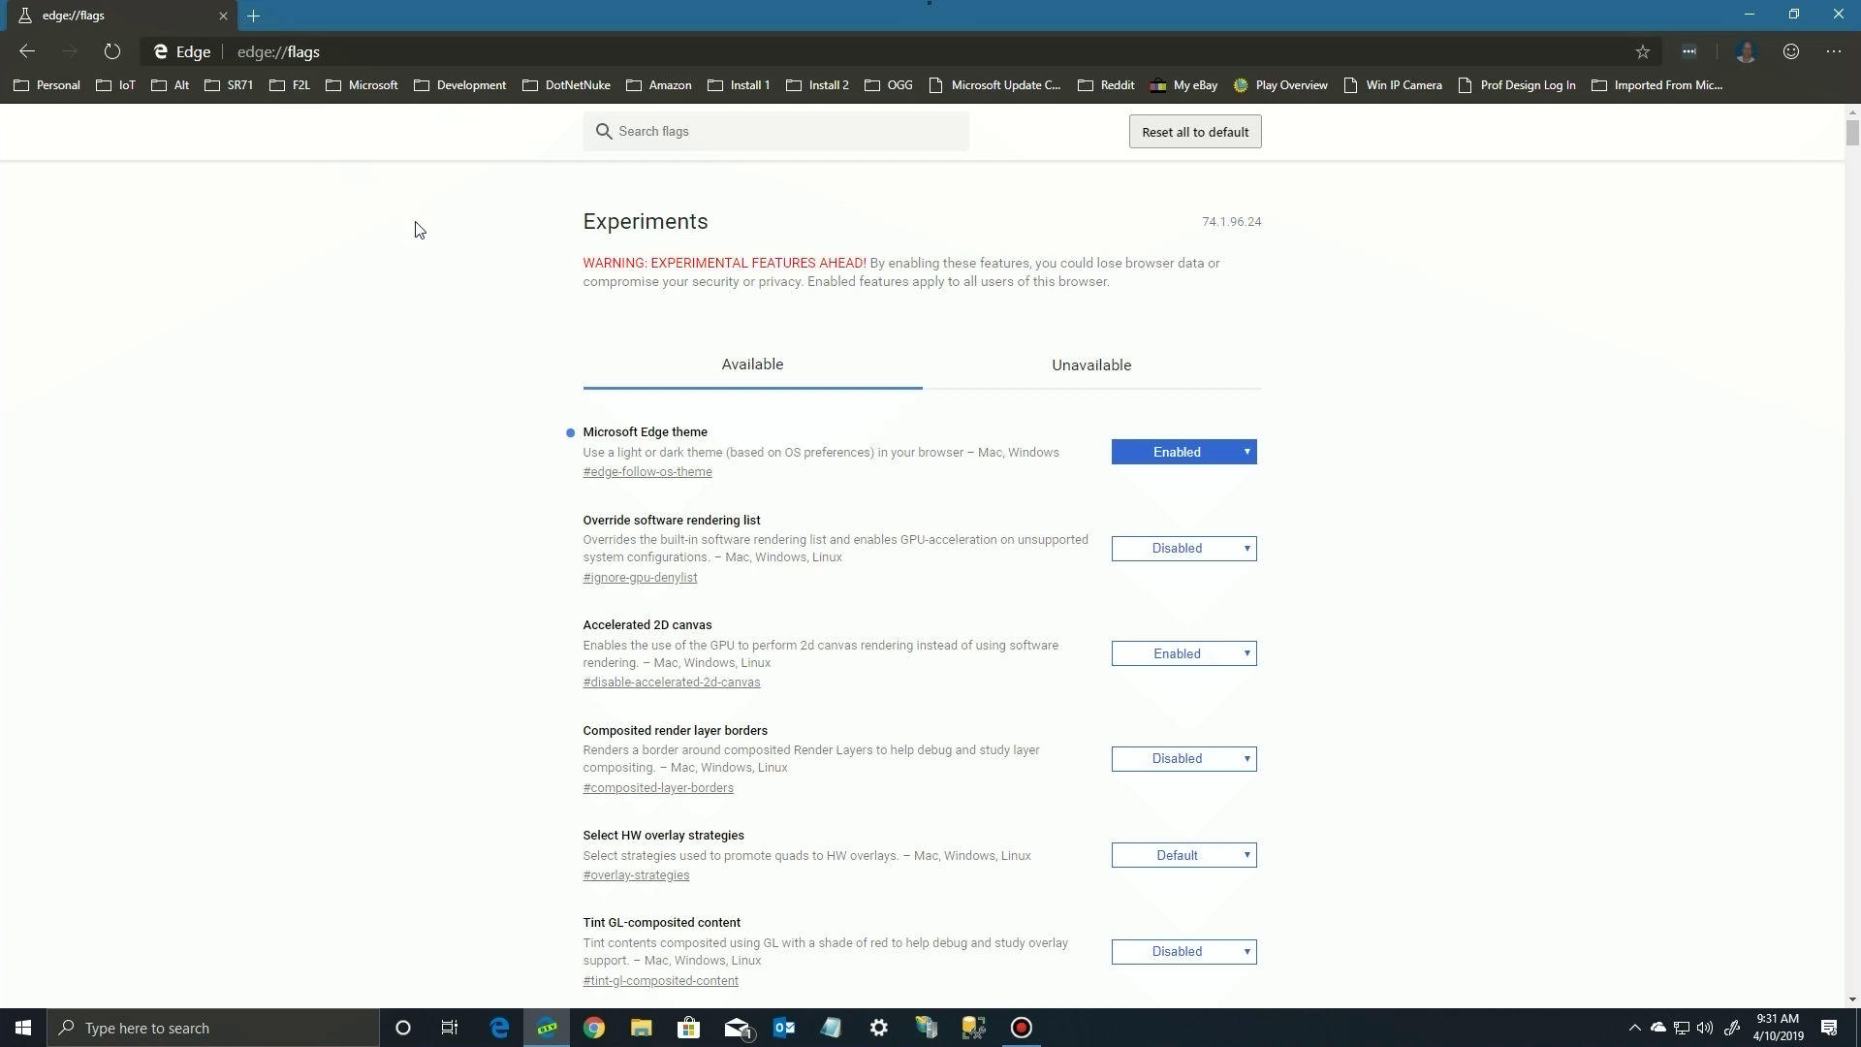
click(1833, 53)
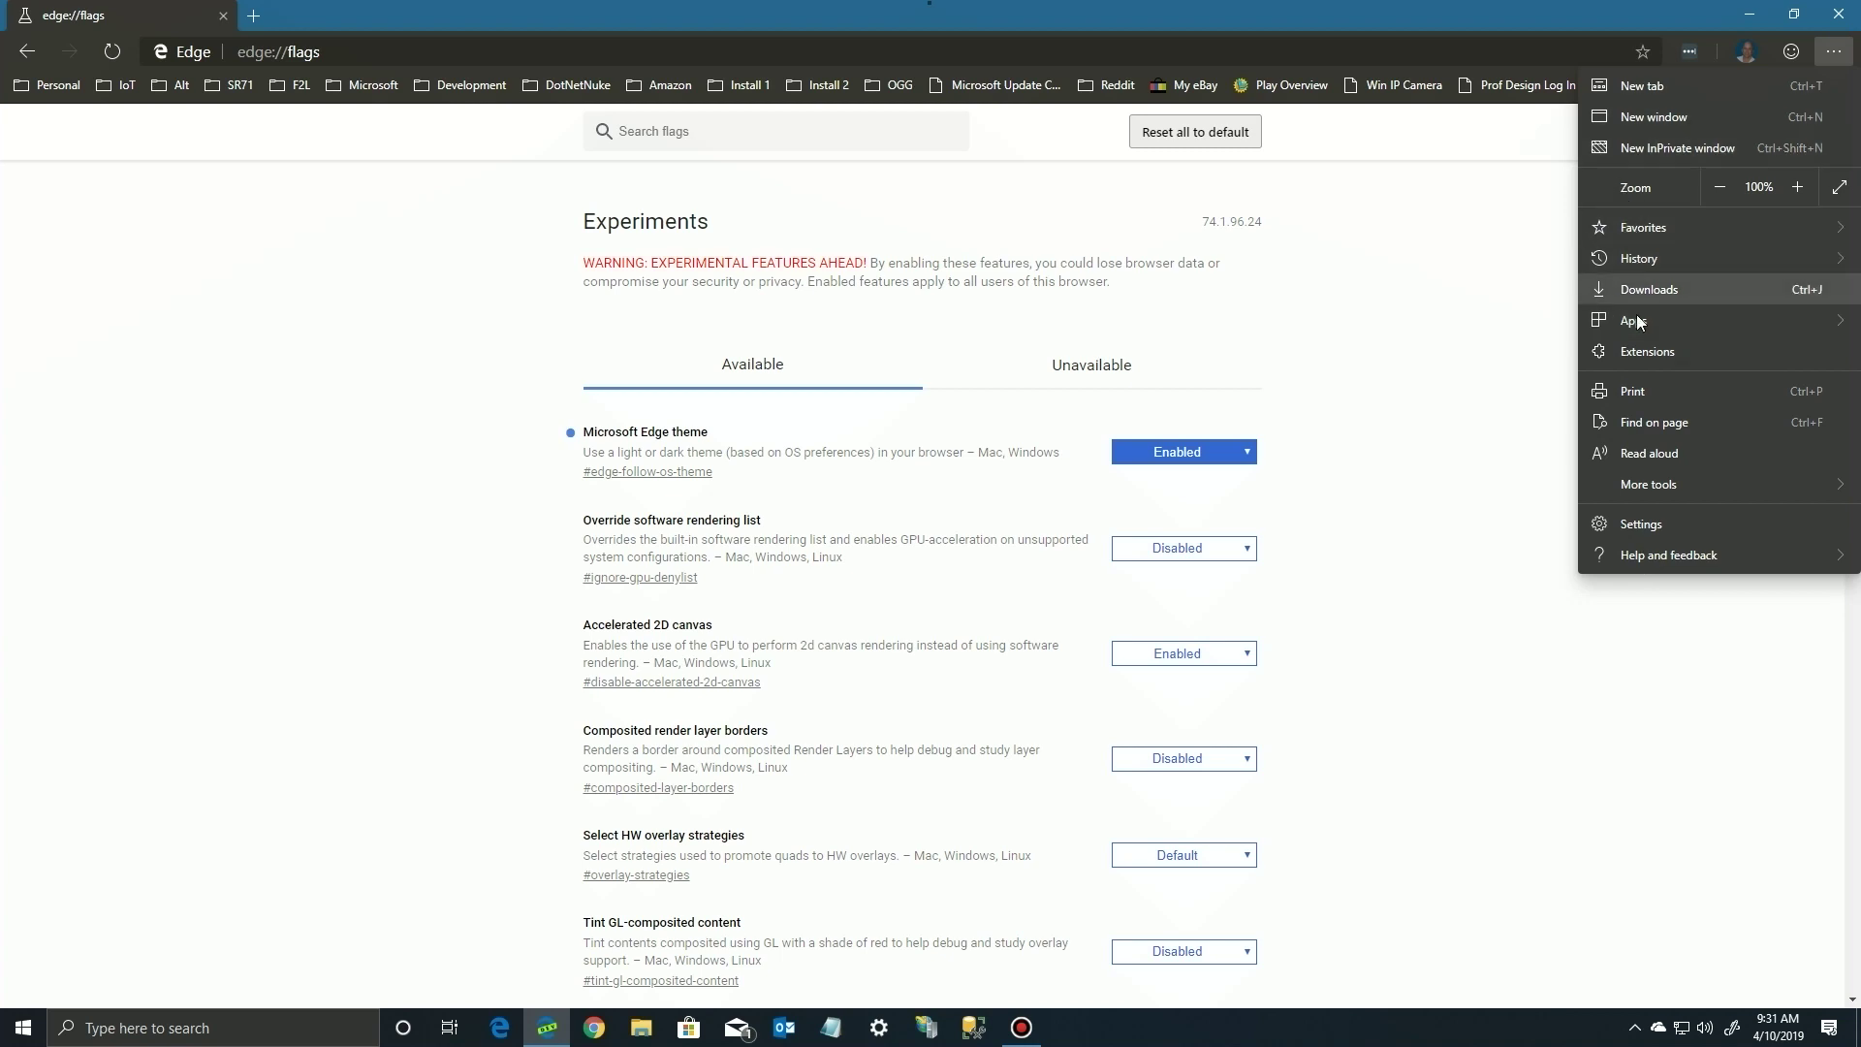
mouse_move(1637, 560)
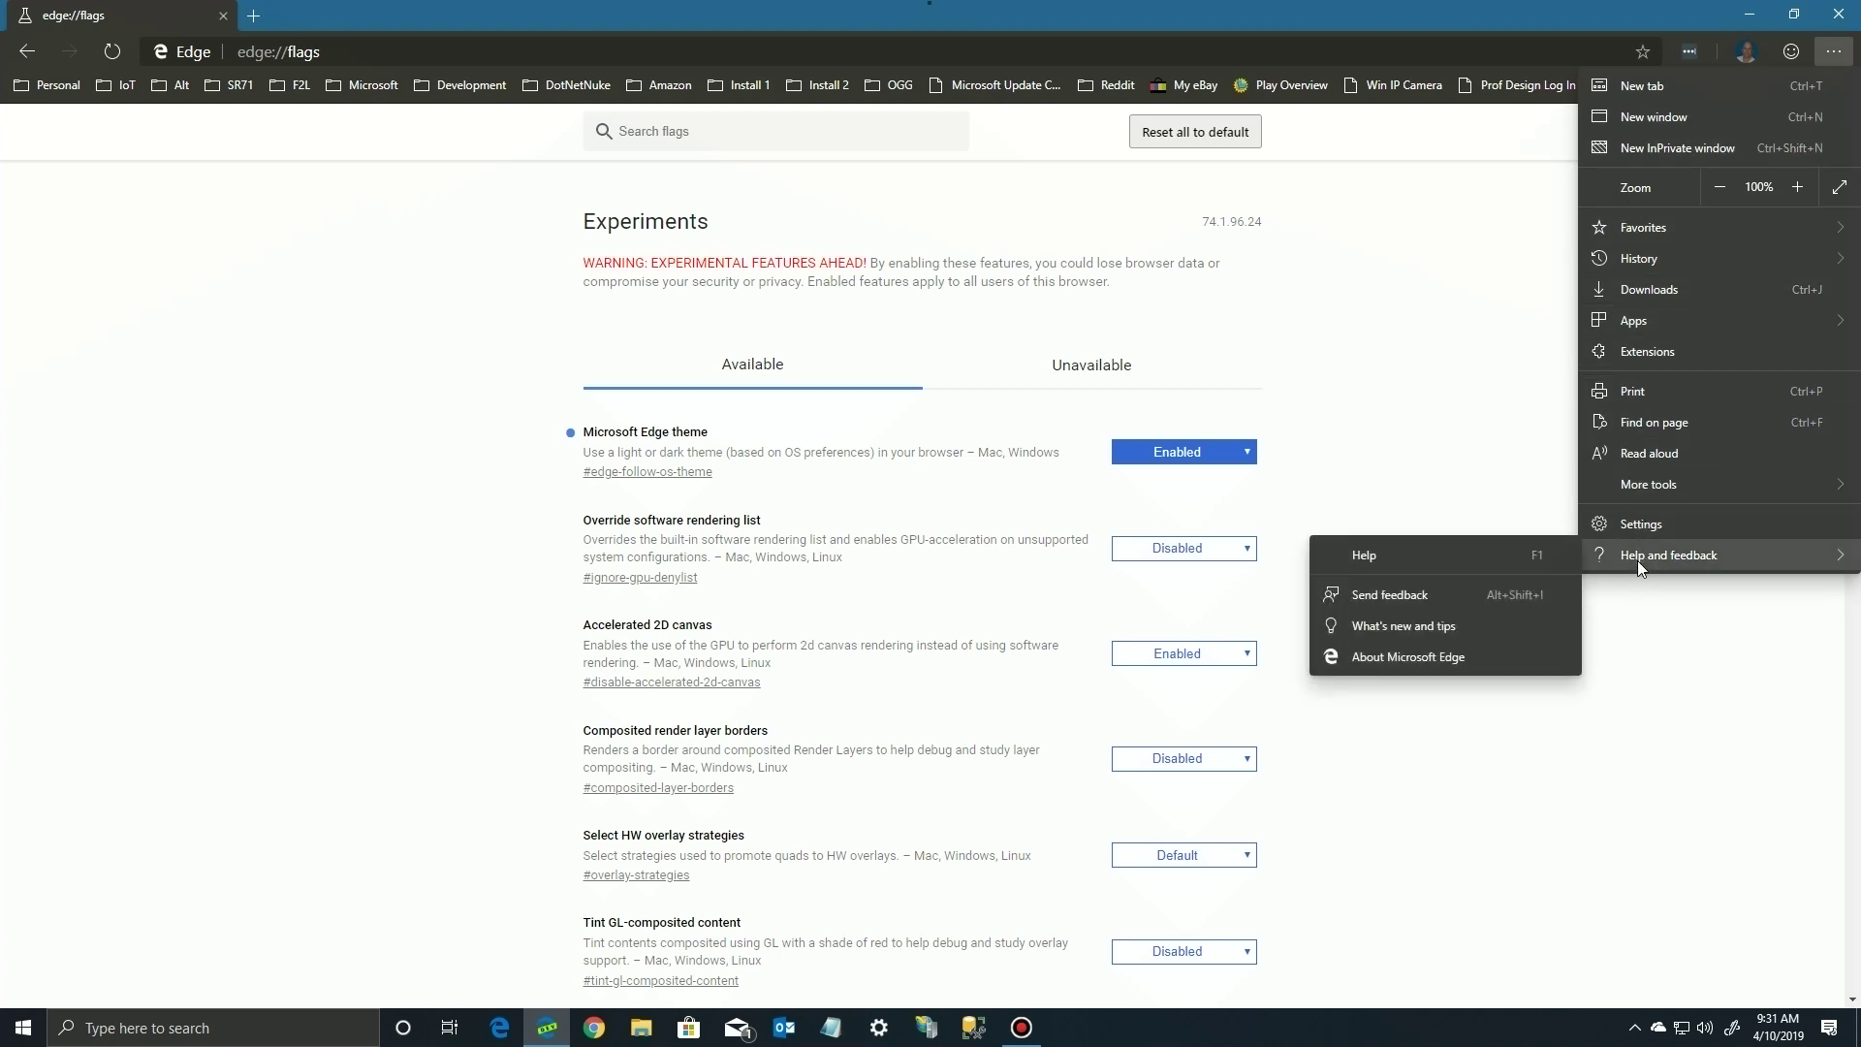
click(1654, 801)
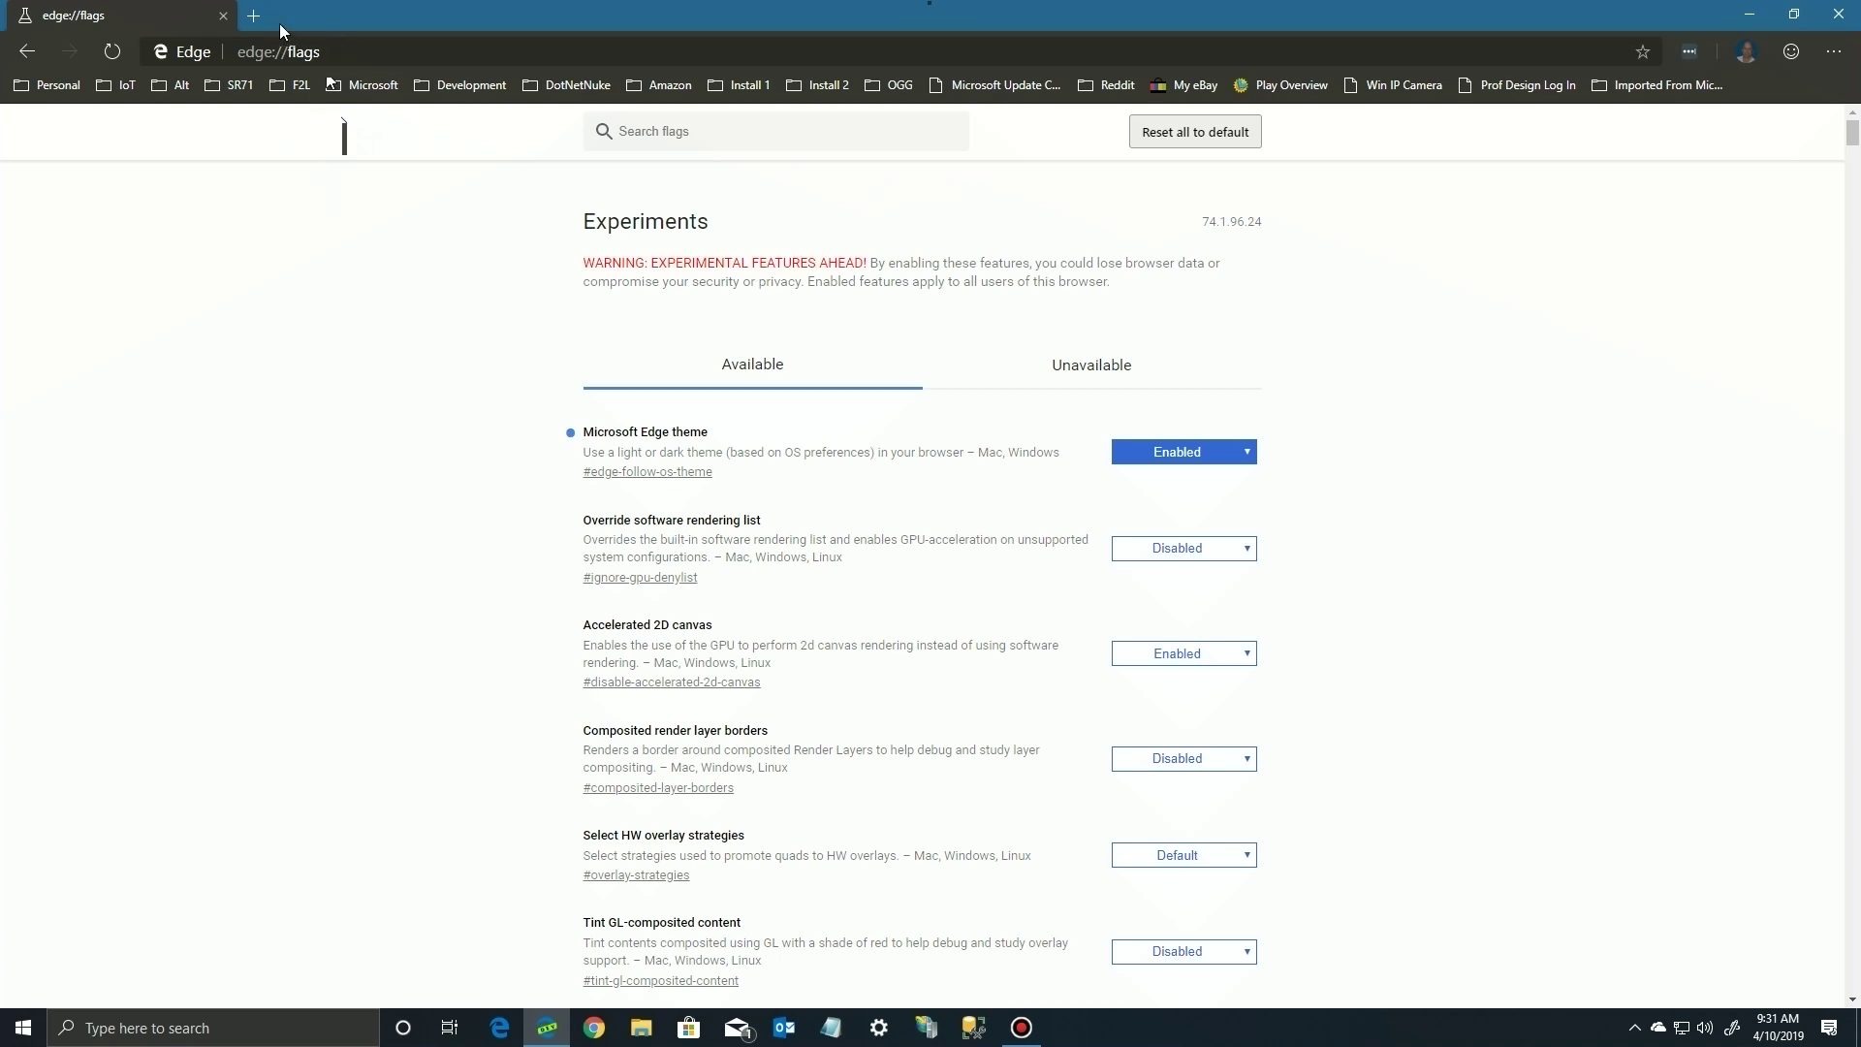
click(367, 54)
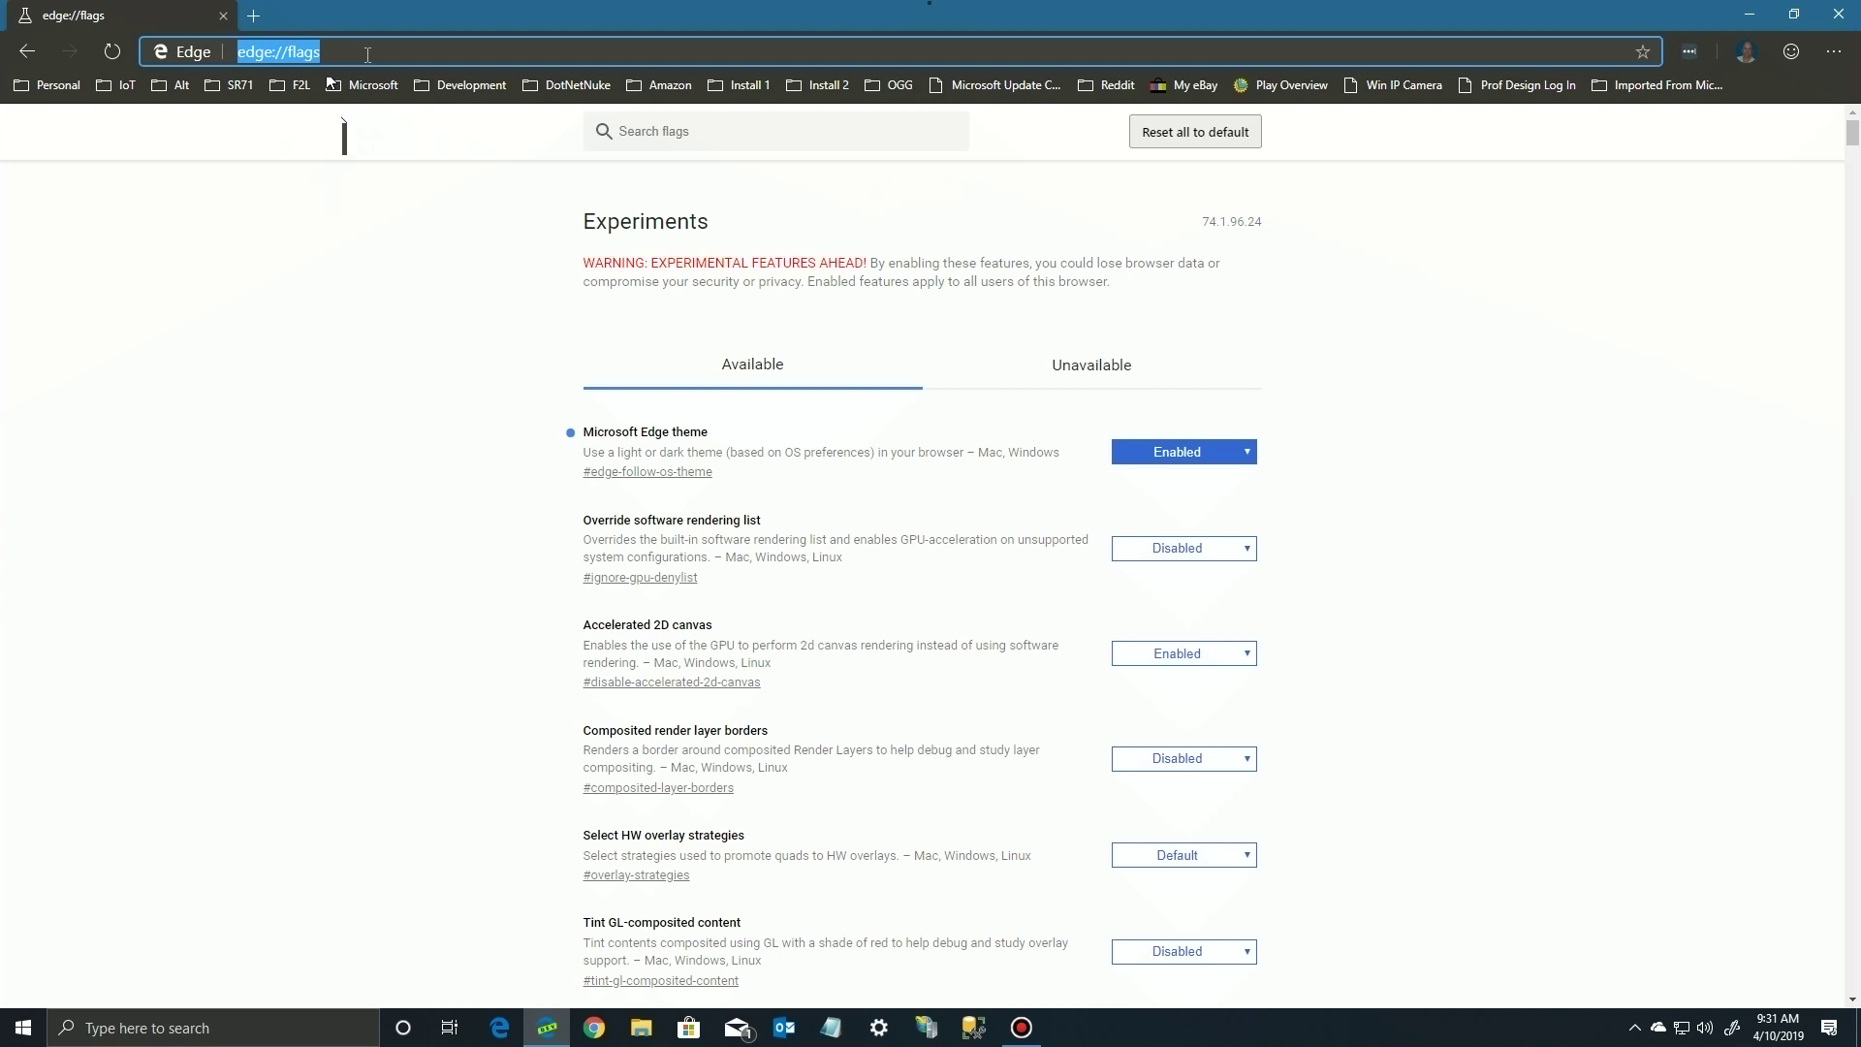
Load msn.com and dismiss the Microsoft News app promotion banner.
text(msn.co)
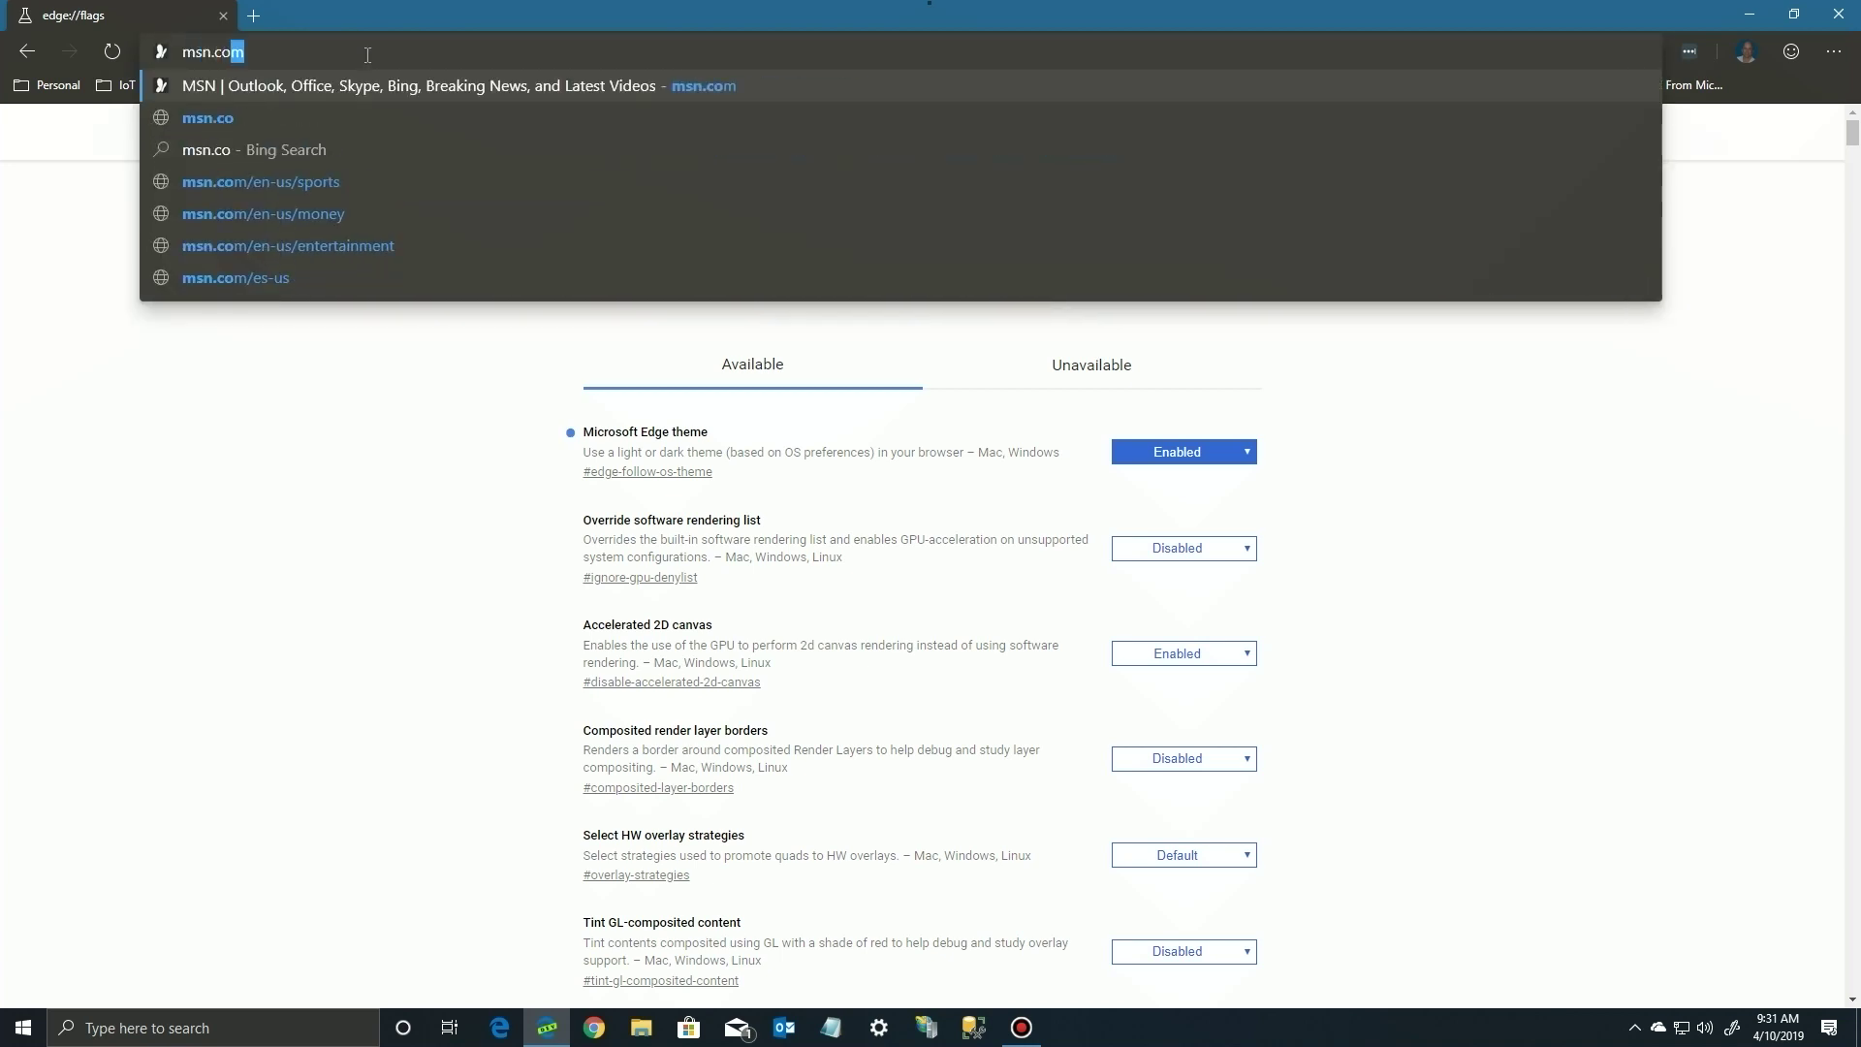
key(Return)
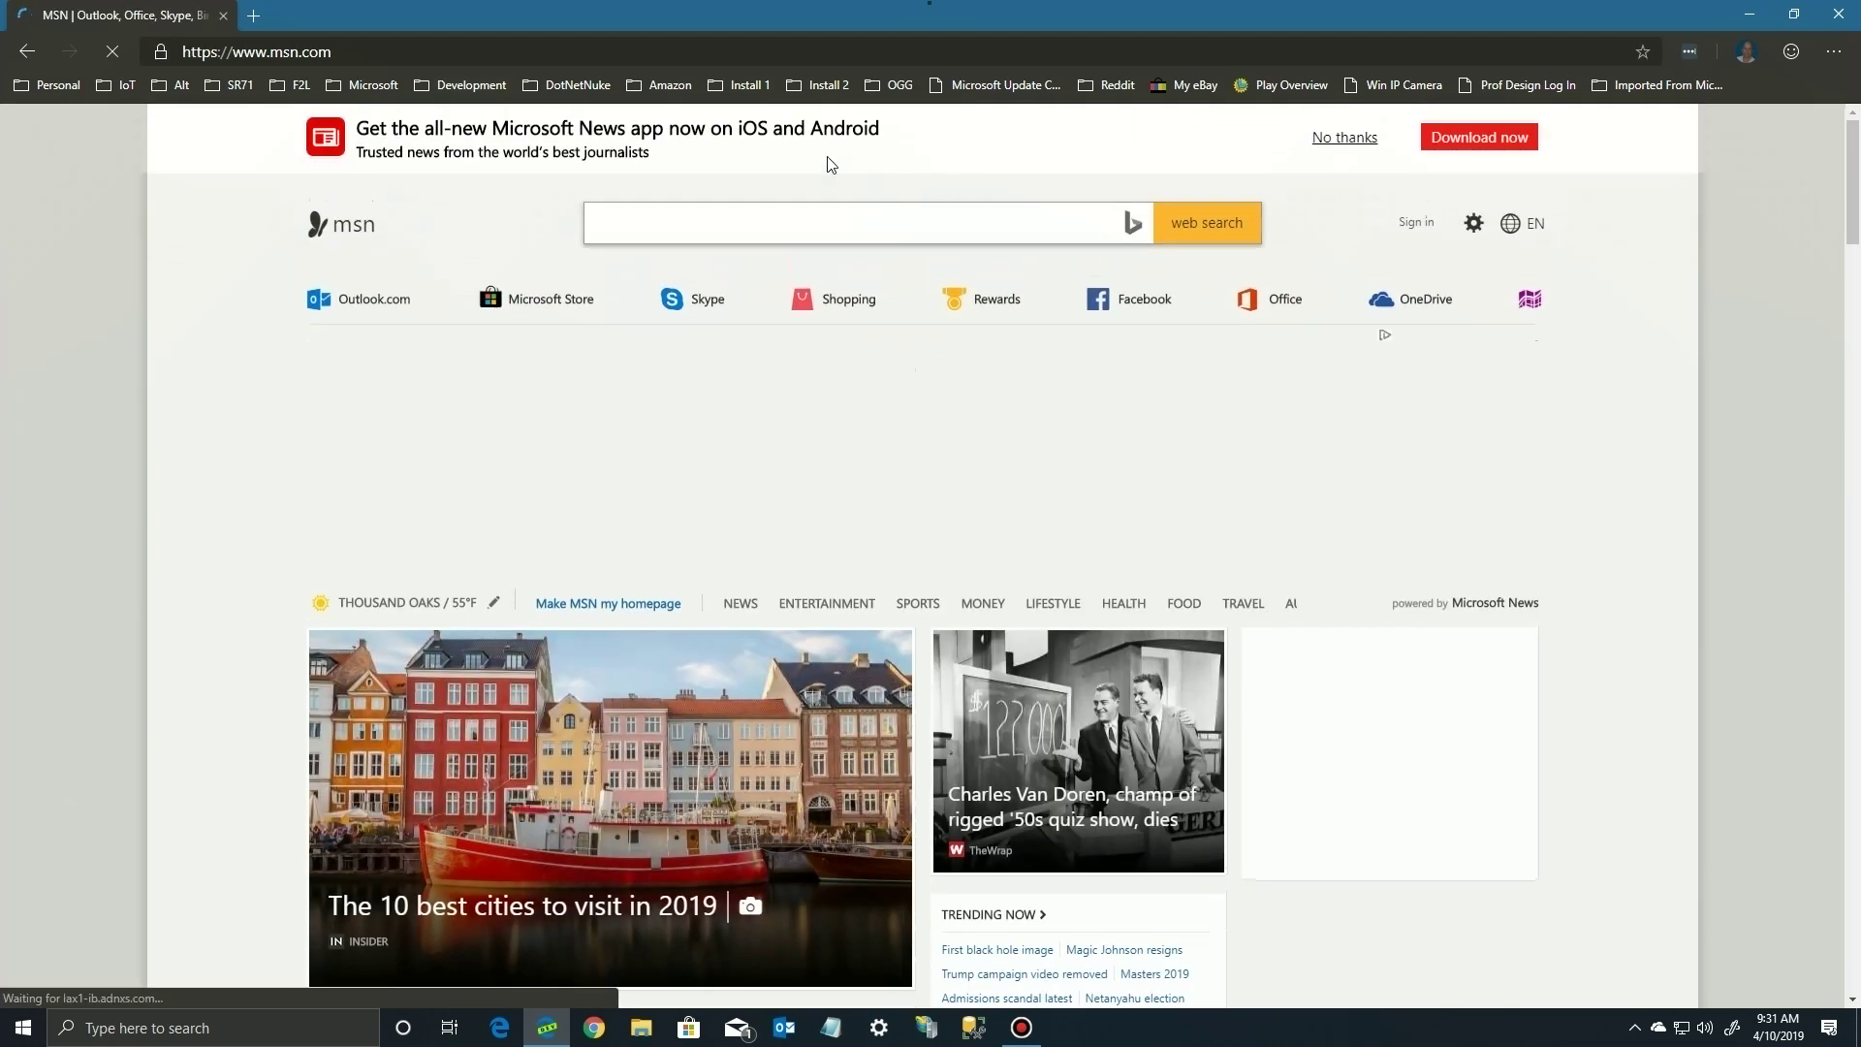
click(1347, 138)
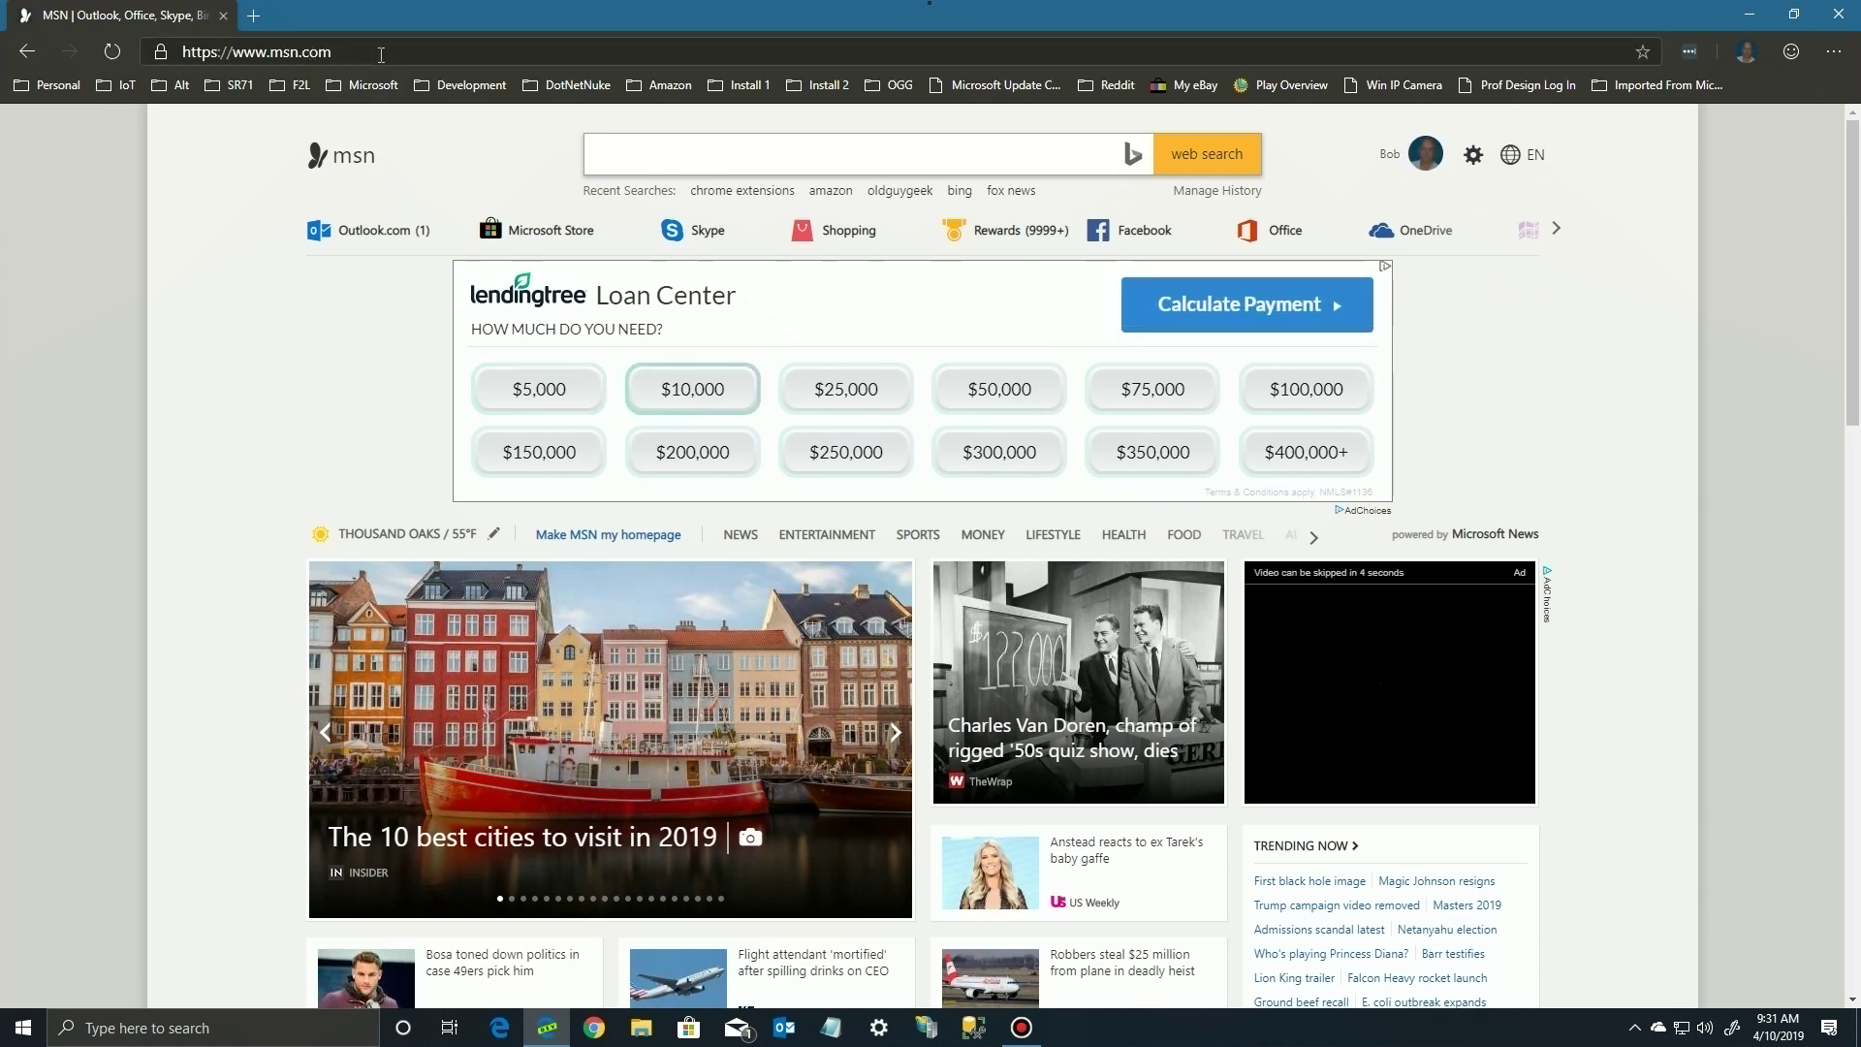
Open the Manage history page, close it, and go to the Chrome Web Store extensions page.
click(1835, 53)
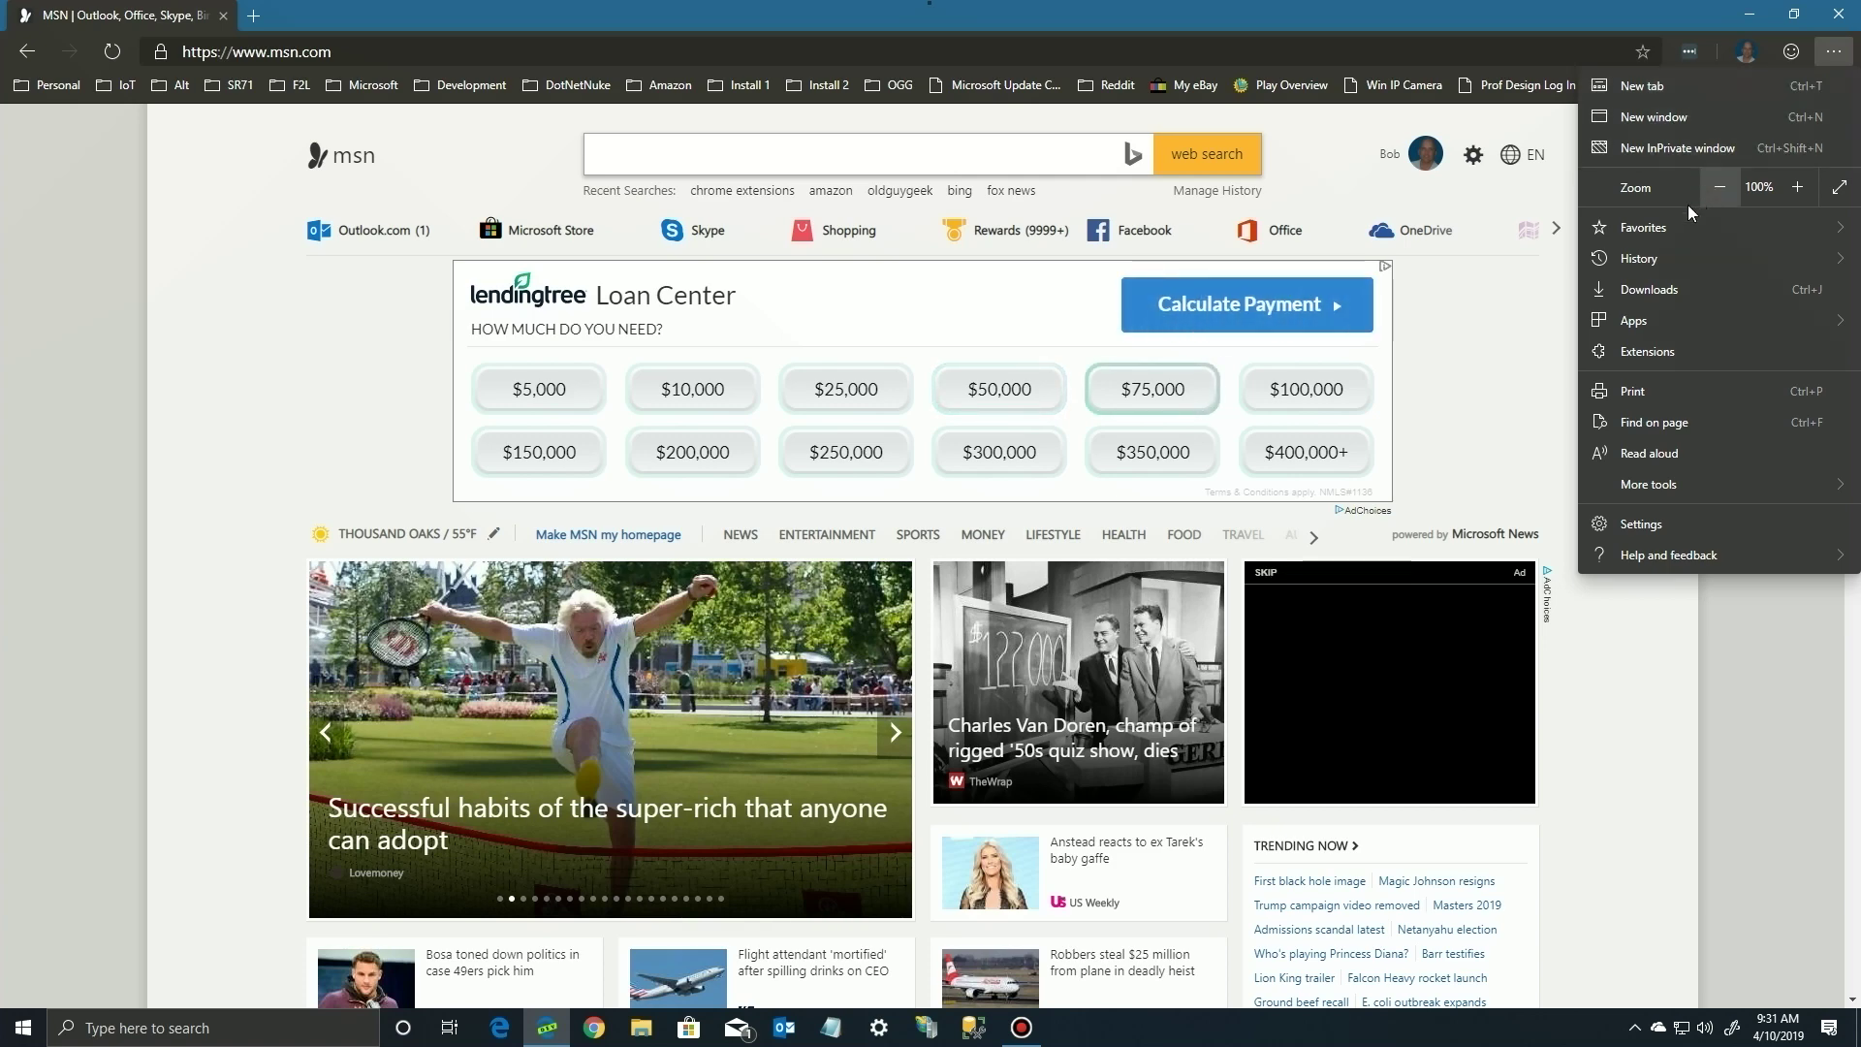
mouse_move(1645, 264)
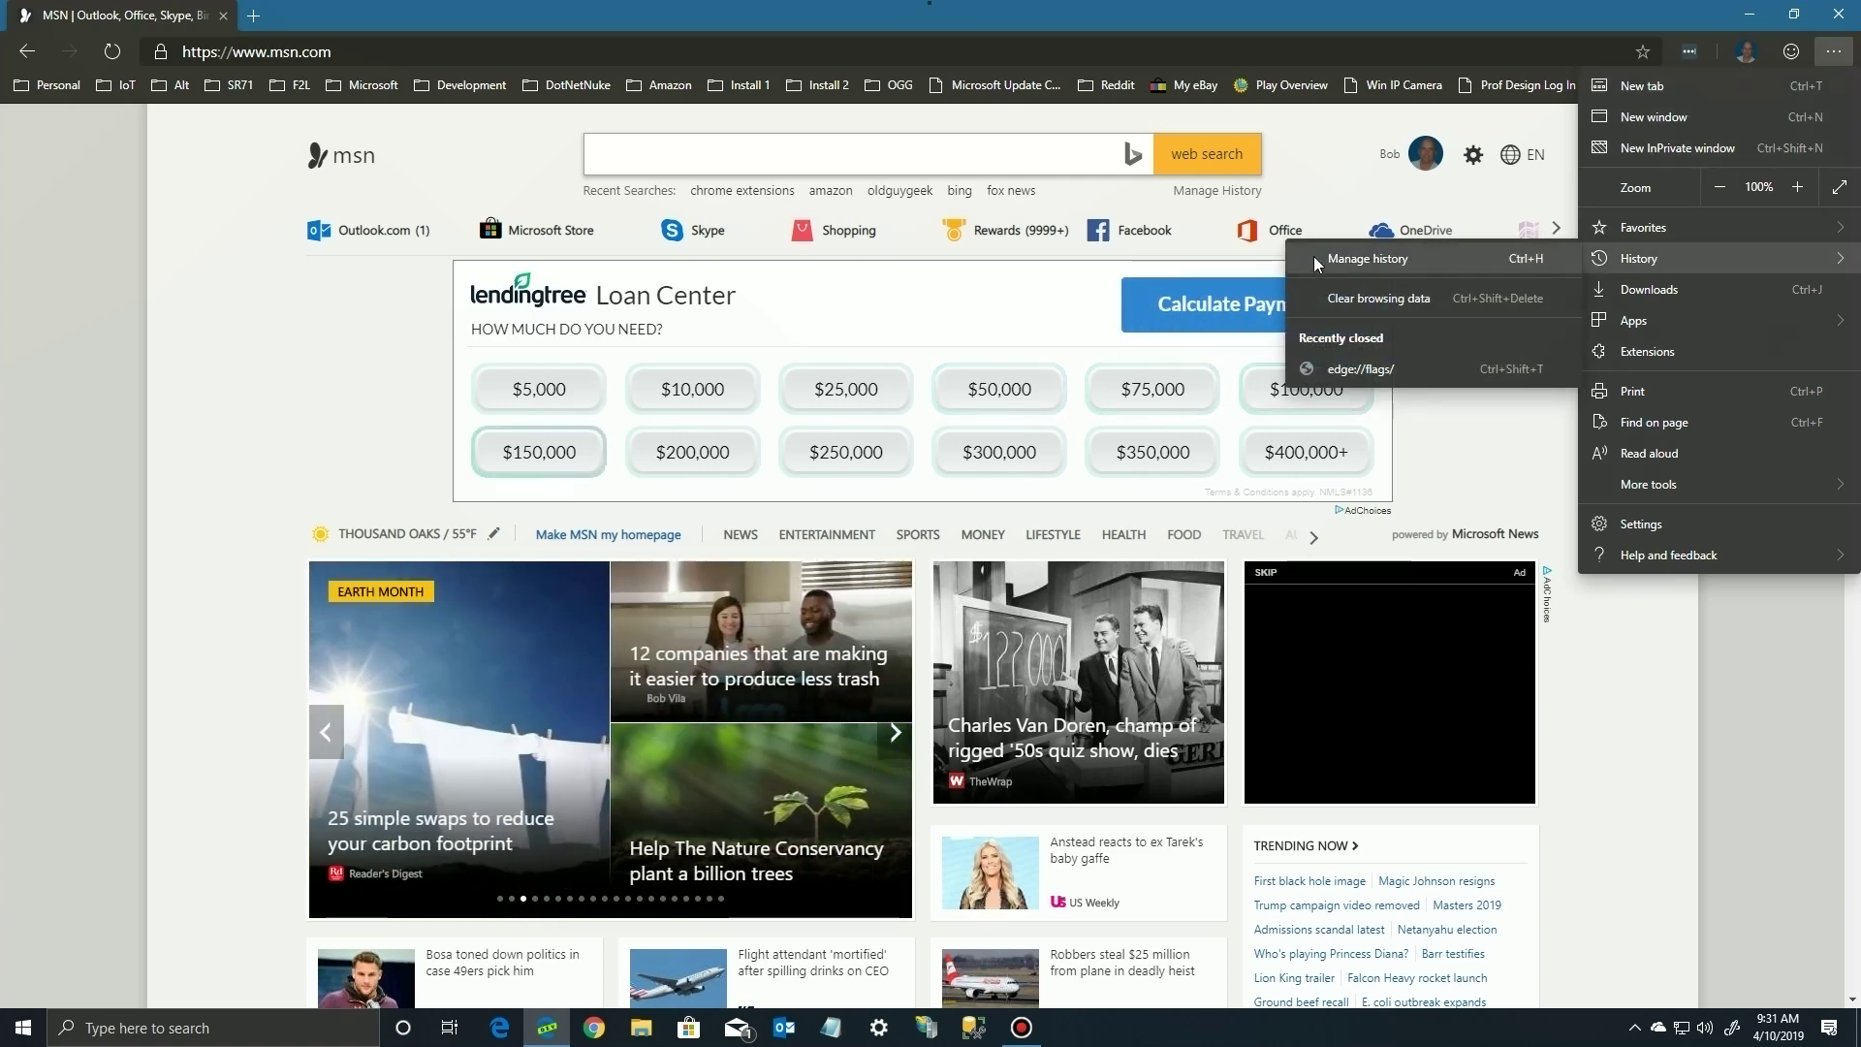
click(1353, 268)
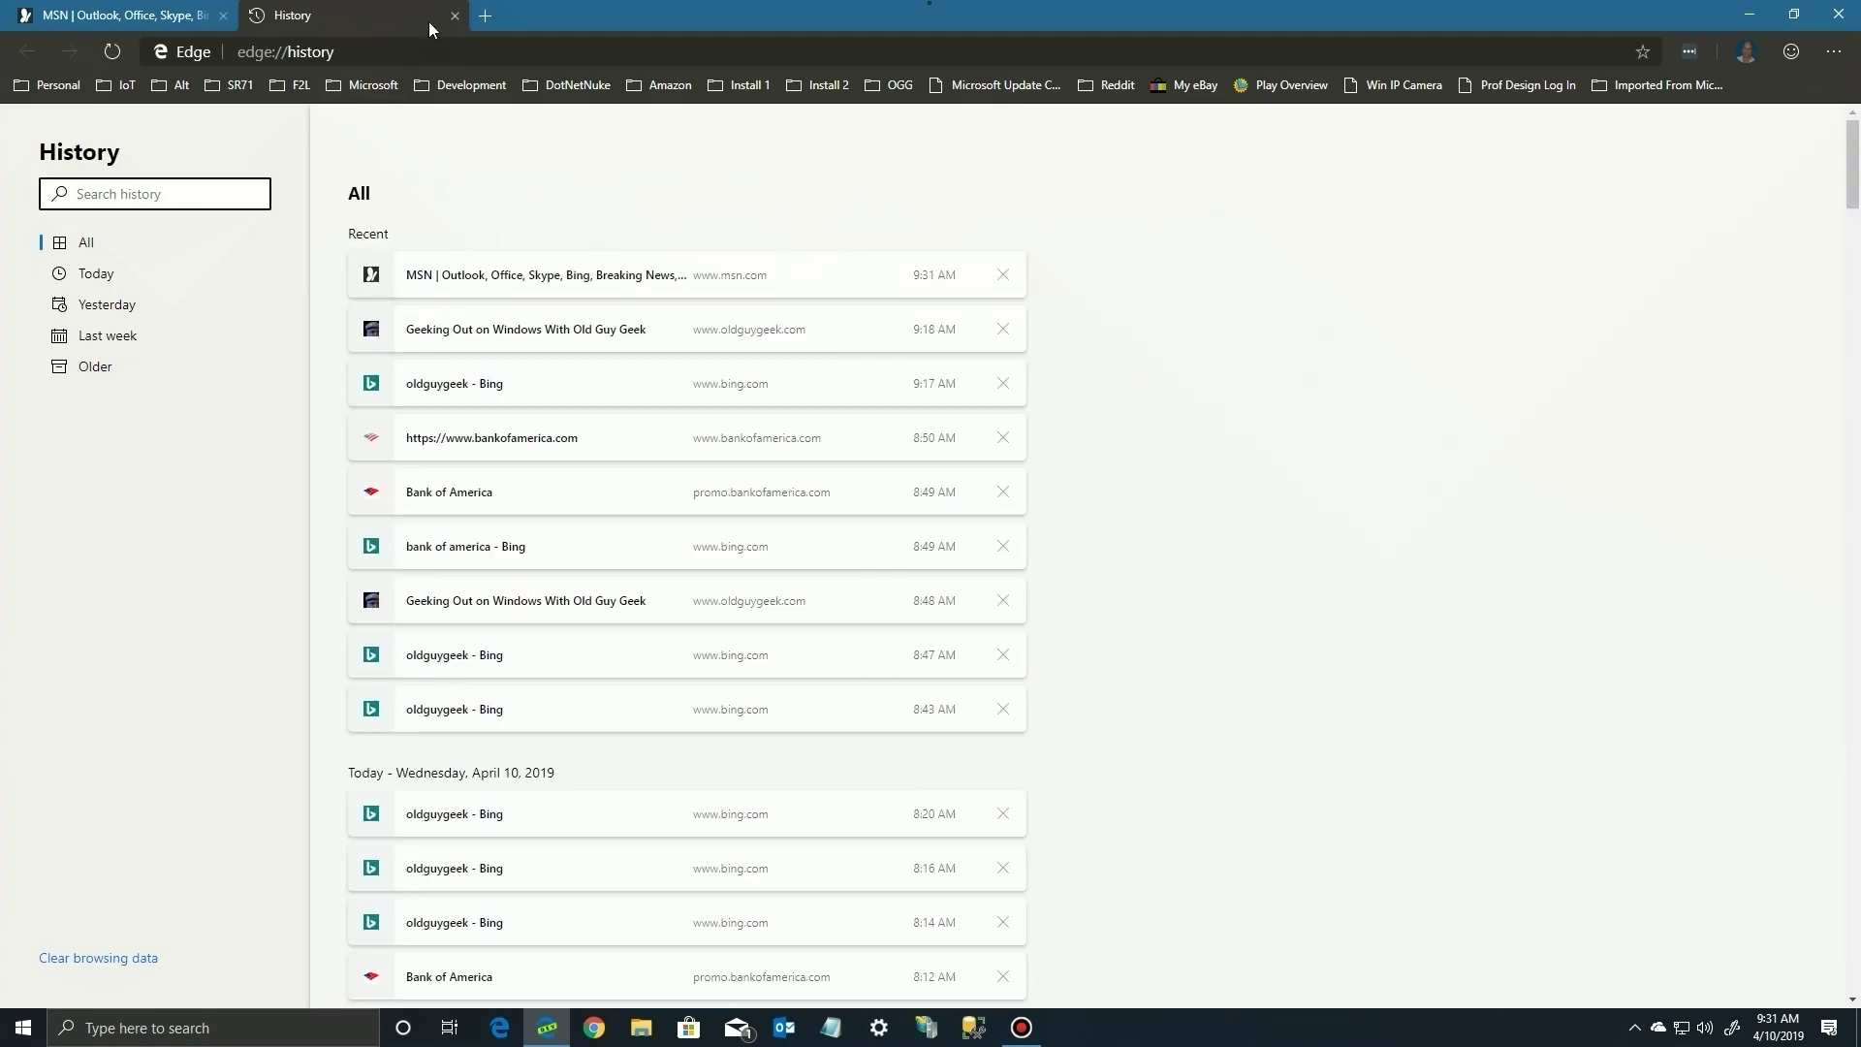
click(455, 16)
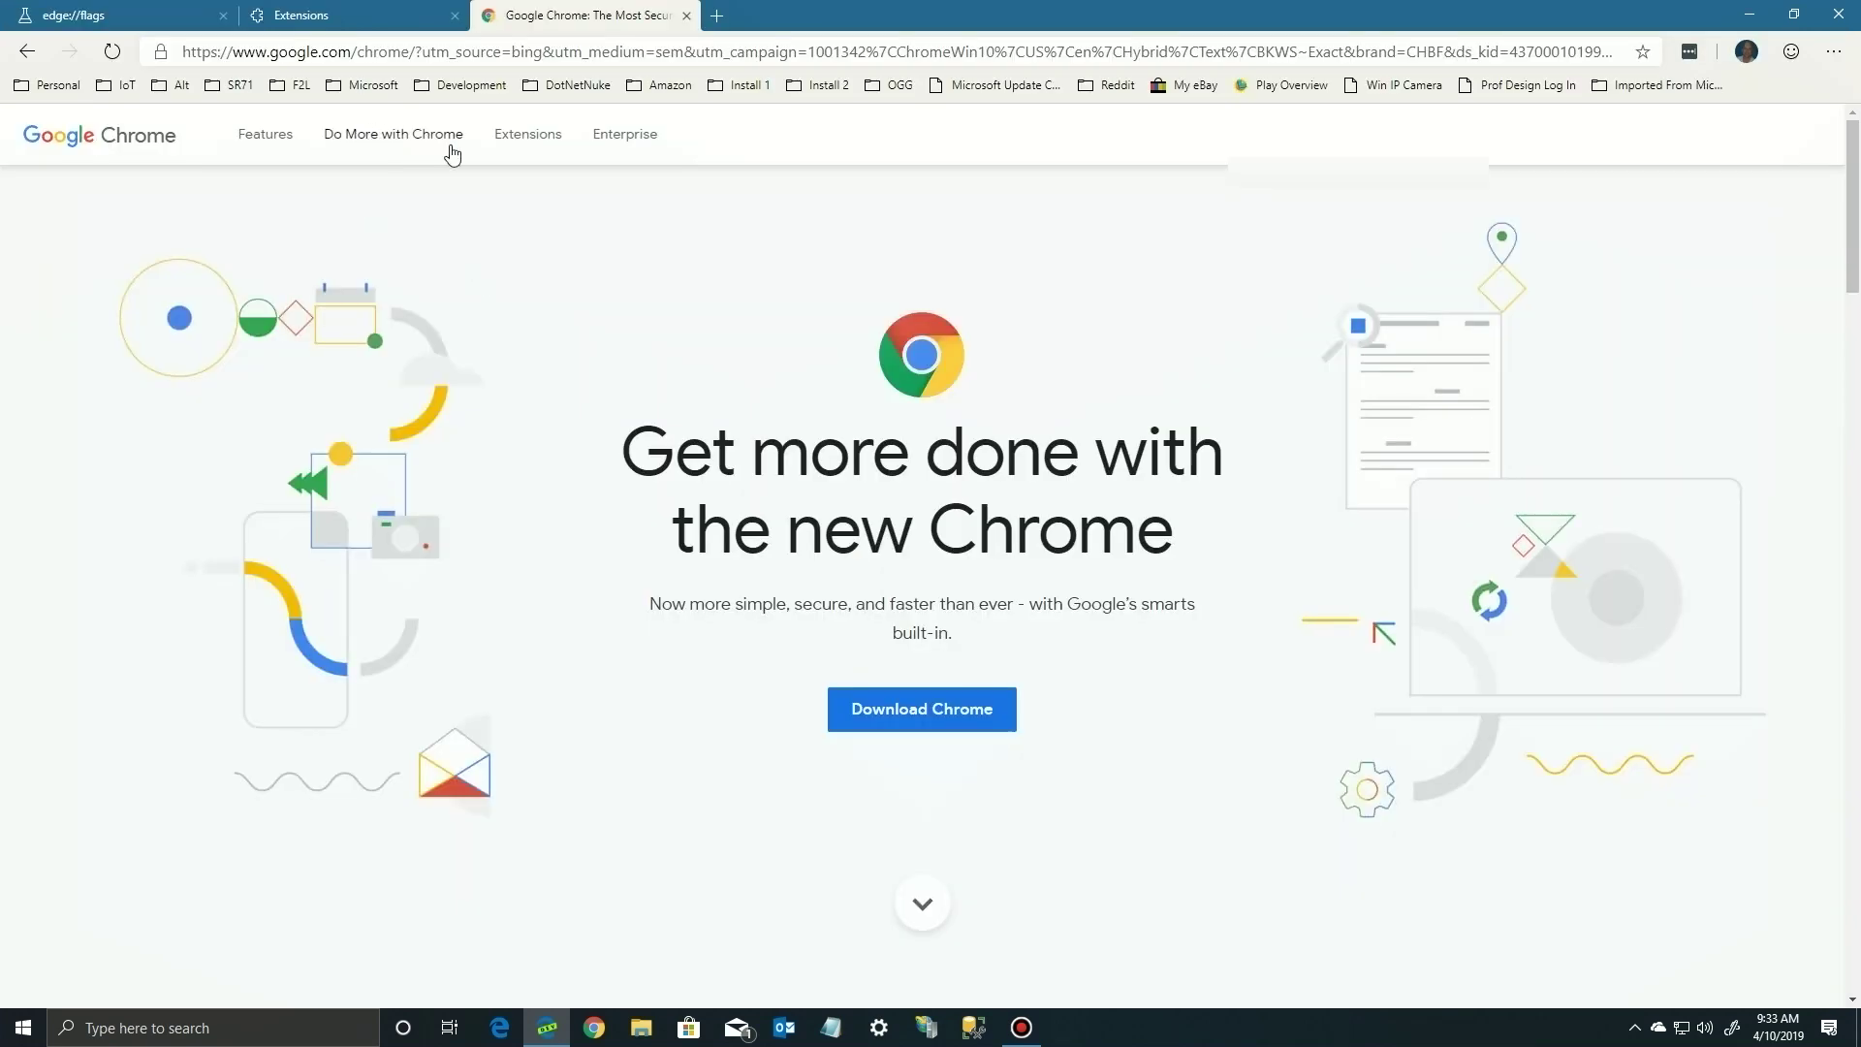
click(527, 136)
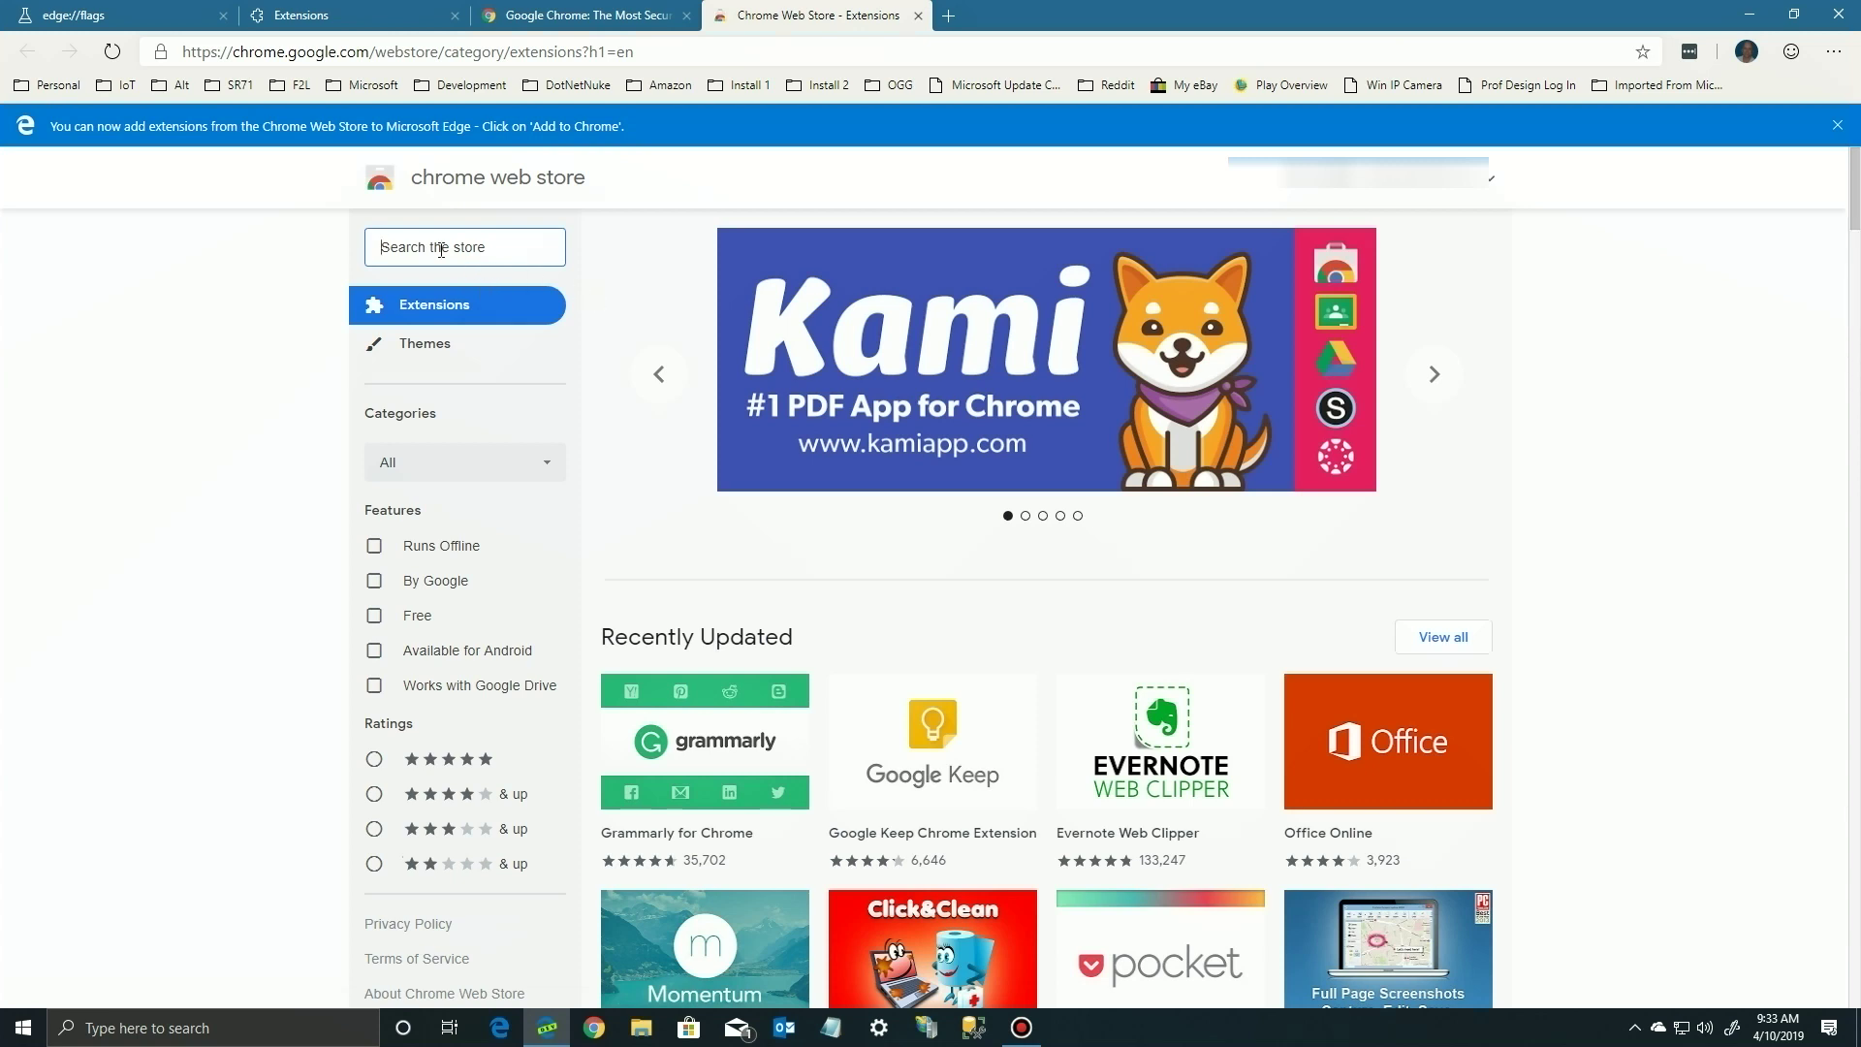
Search the Chrome Web Store for 'dark theme' and browse the Extensions and Themes results.
text(dark)
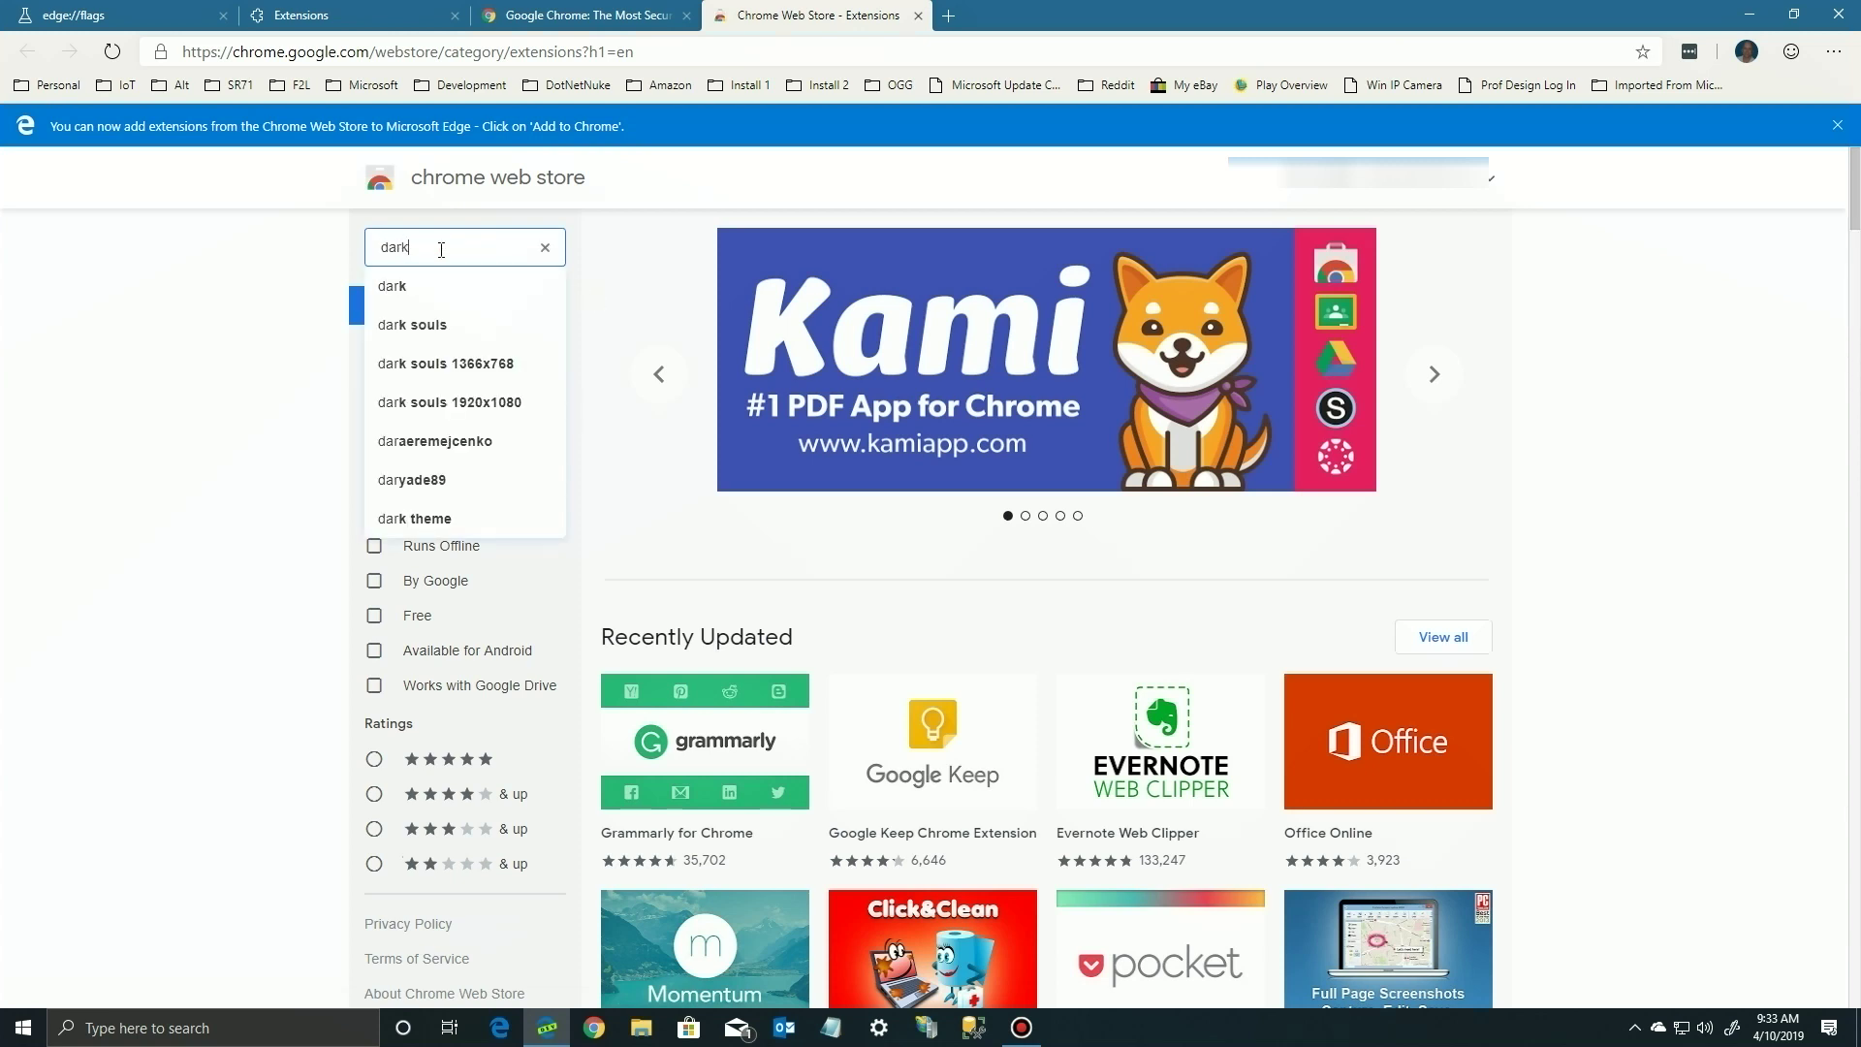
text( th)
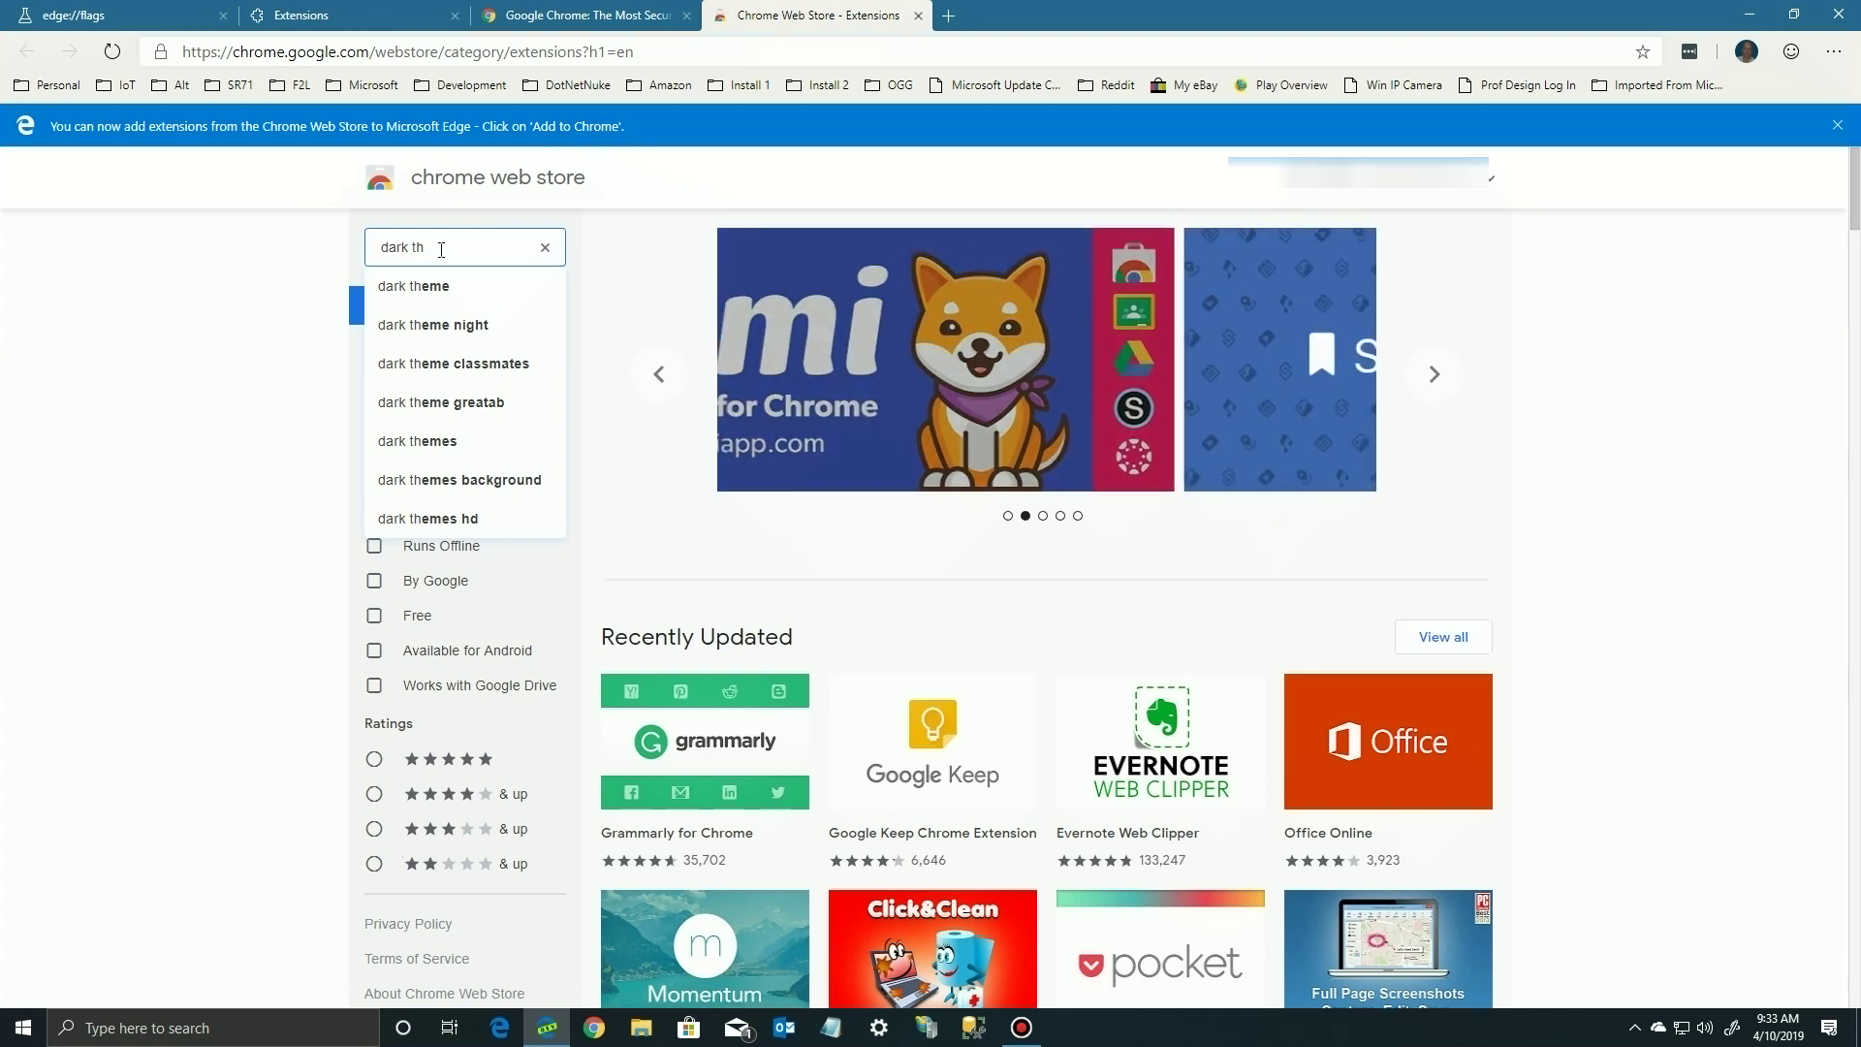
click(433, 290)
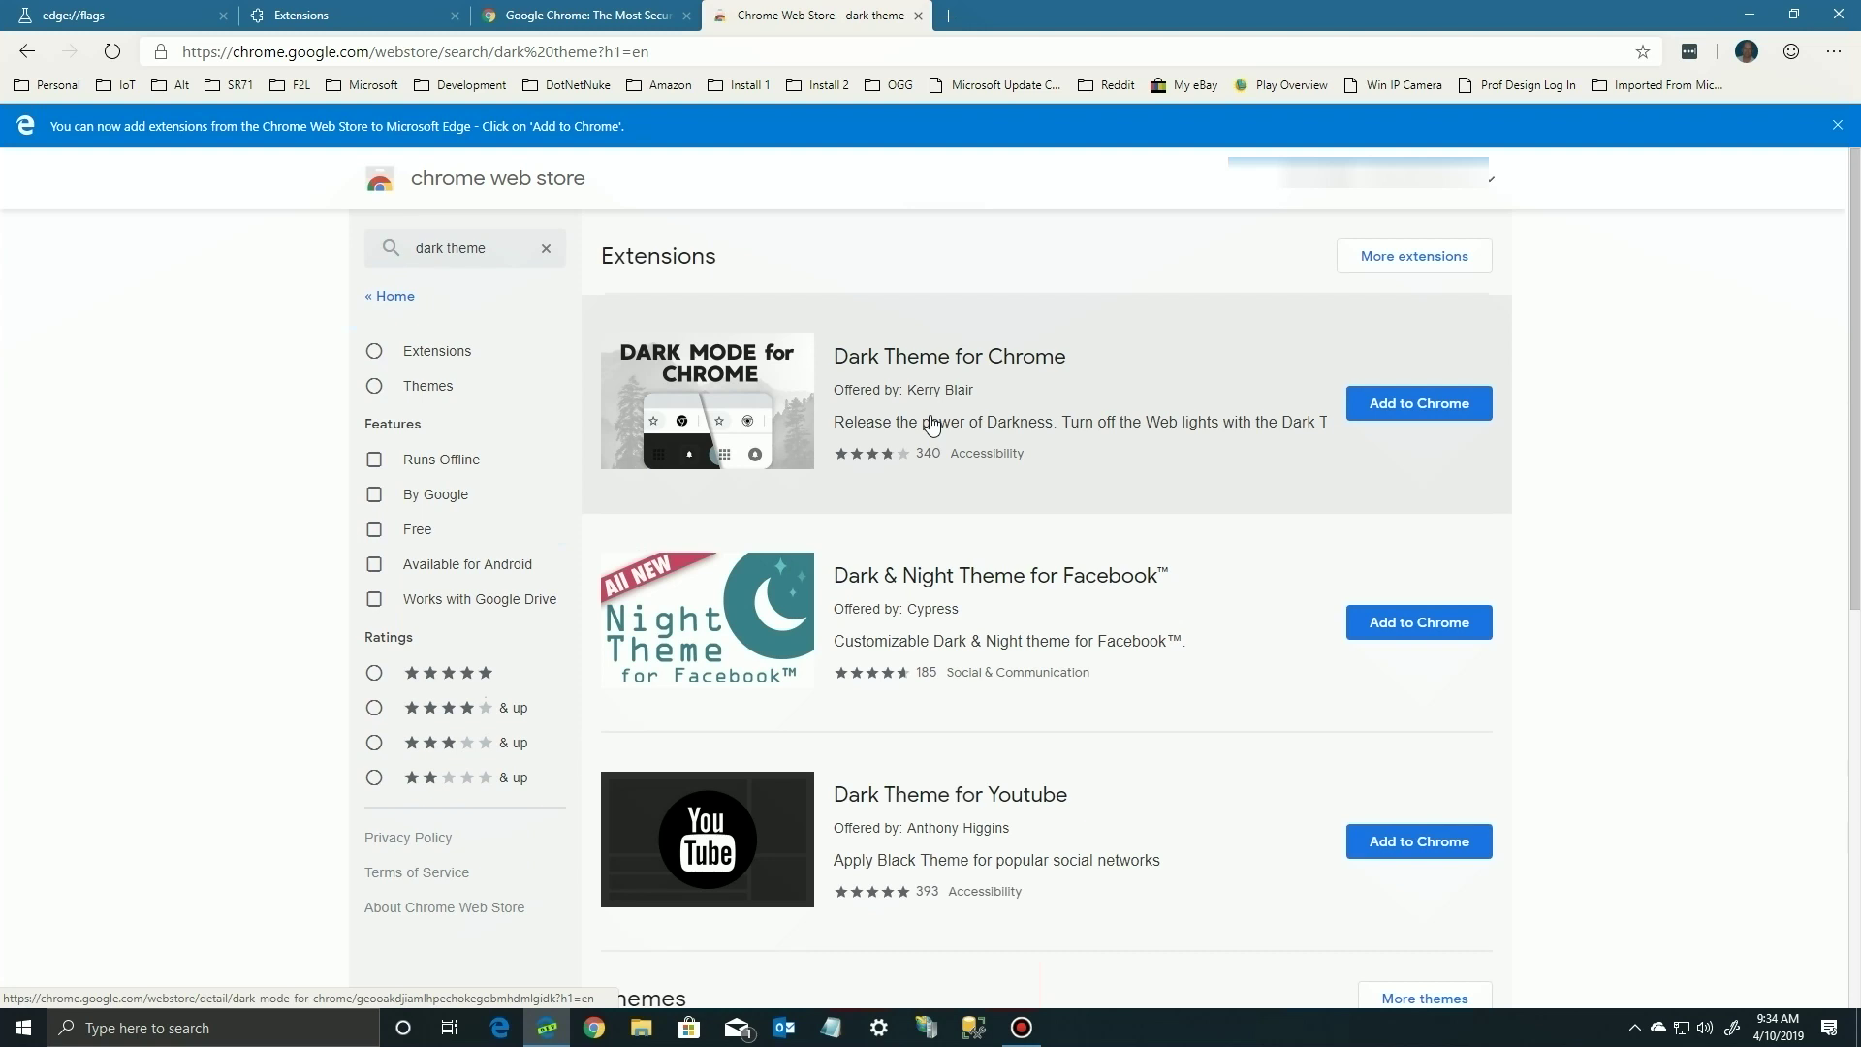
scroll(1018, 826, down, 1)
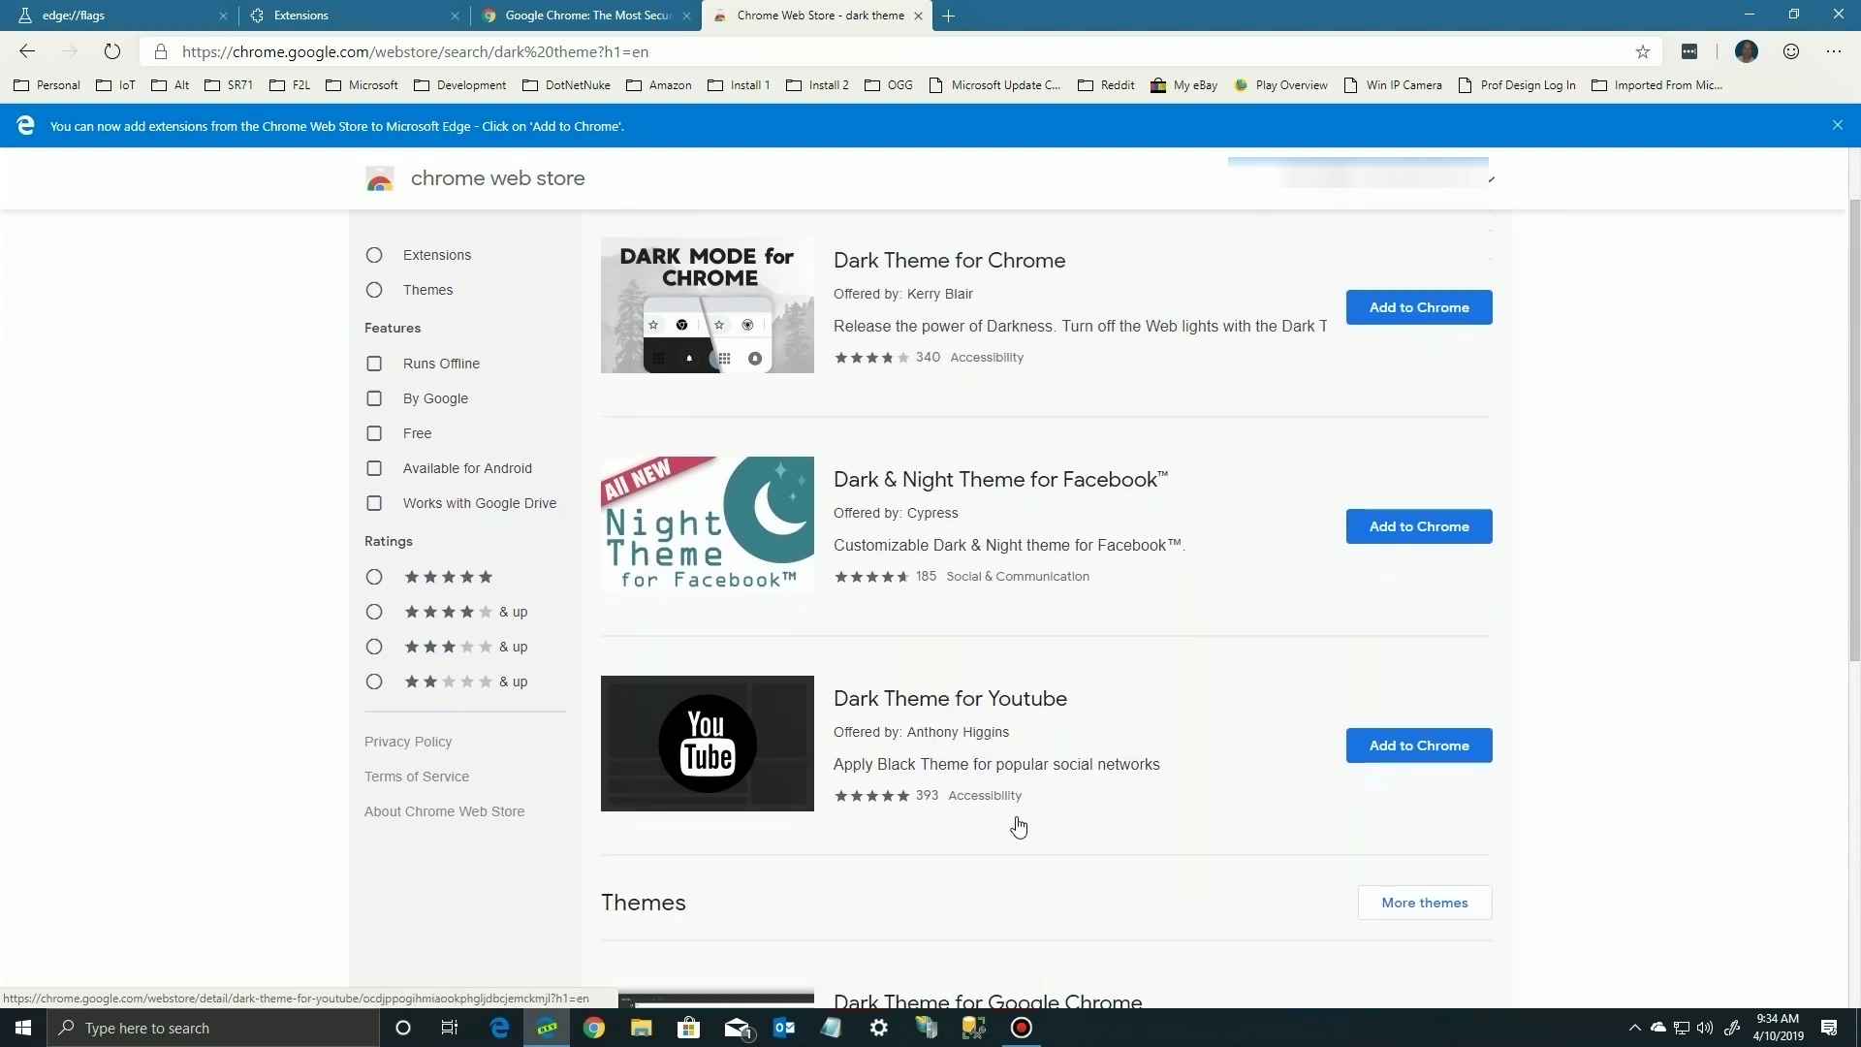
scroll(1018, 826, down, 6)
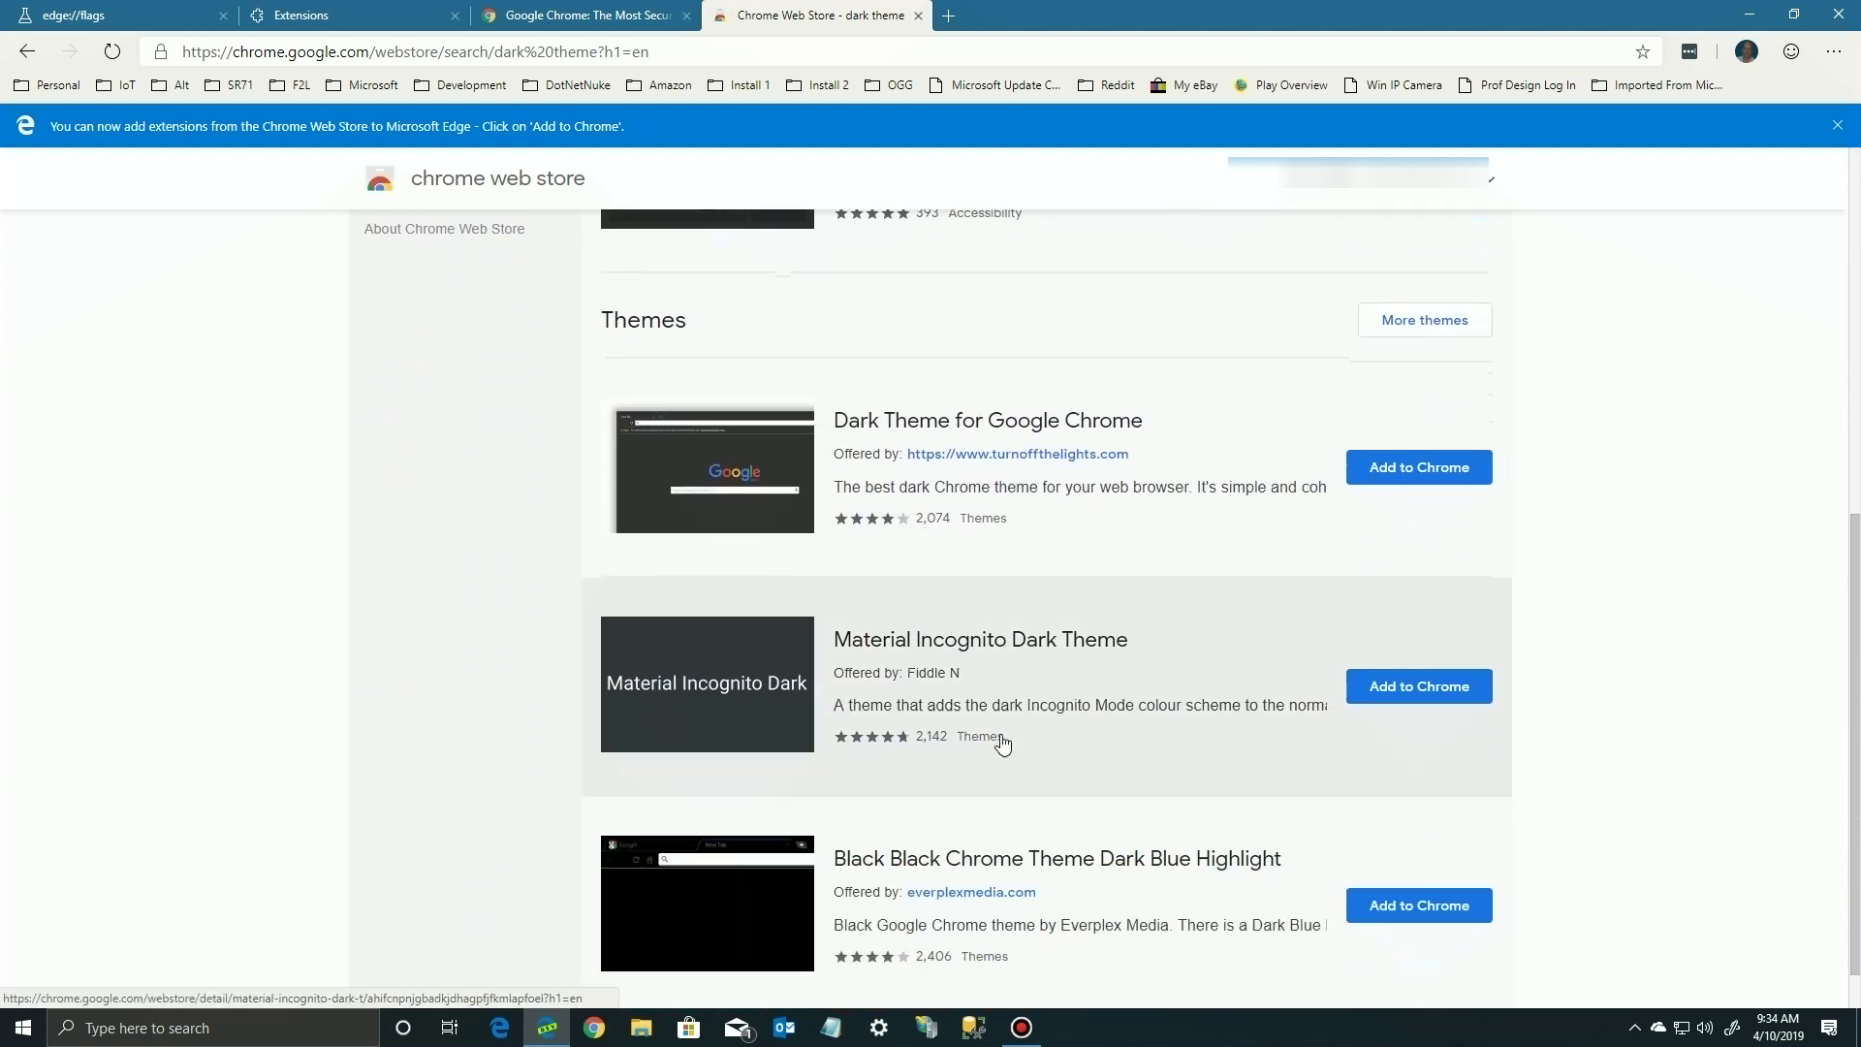
scroll(975, 659, down, 1)
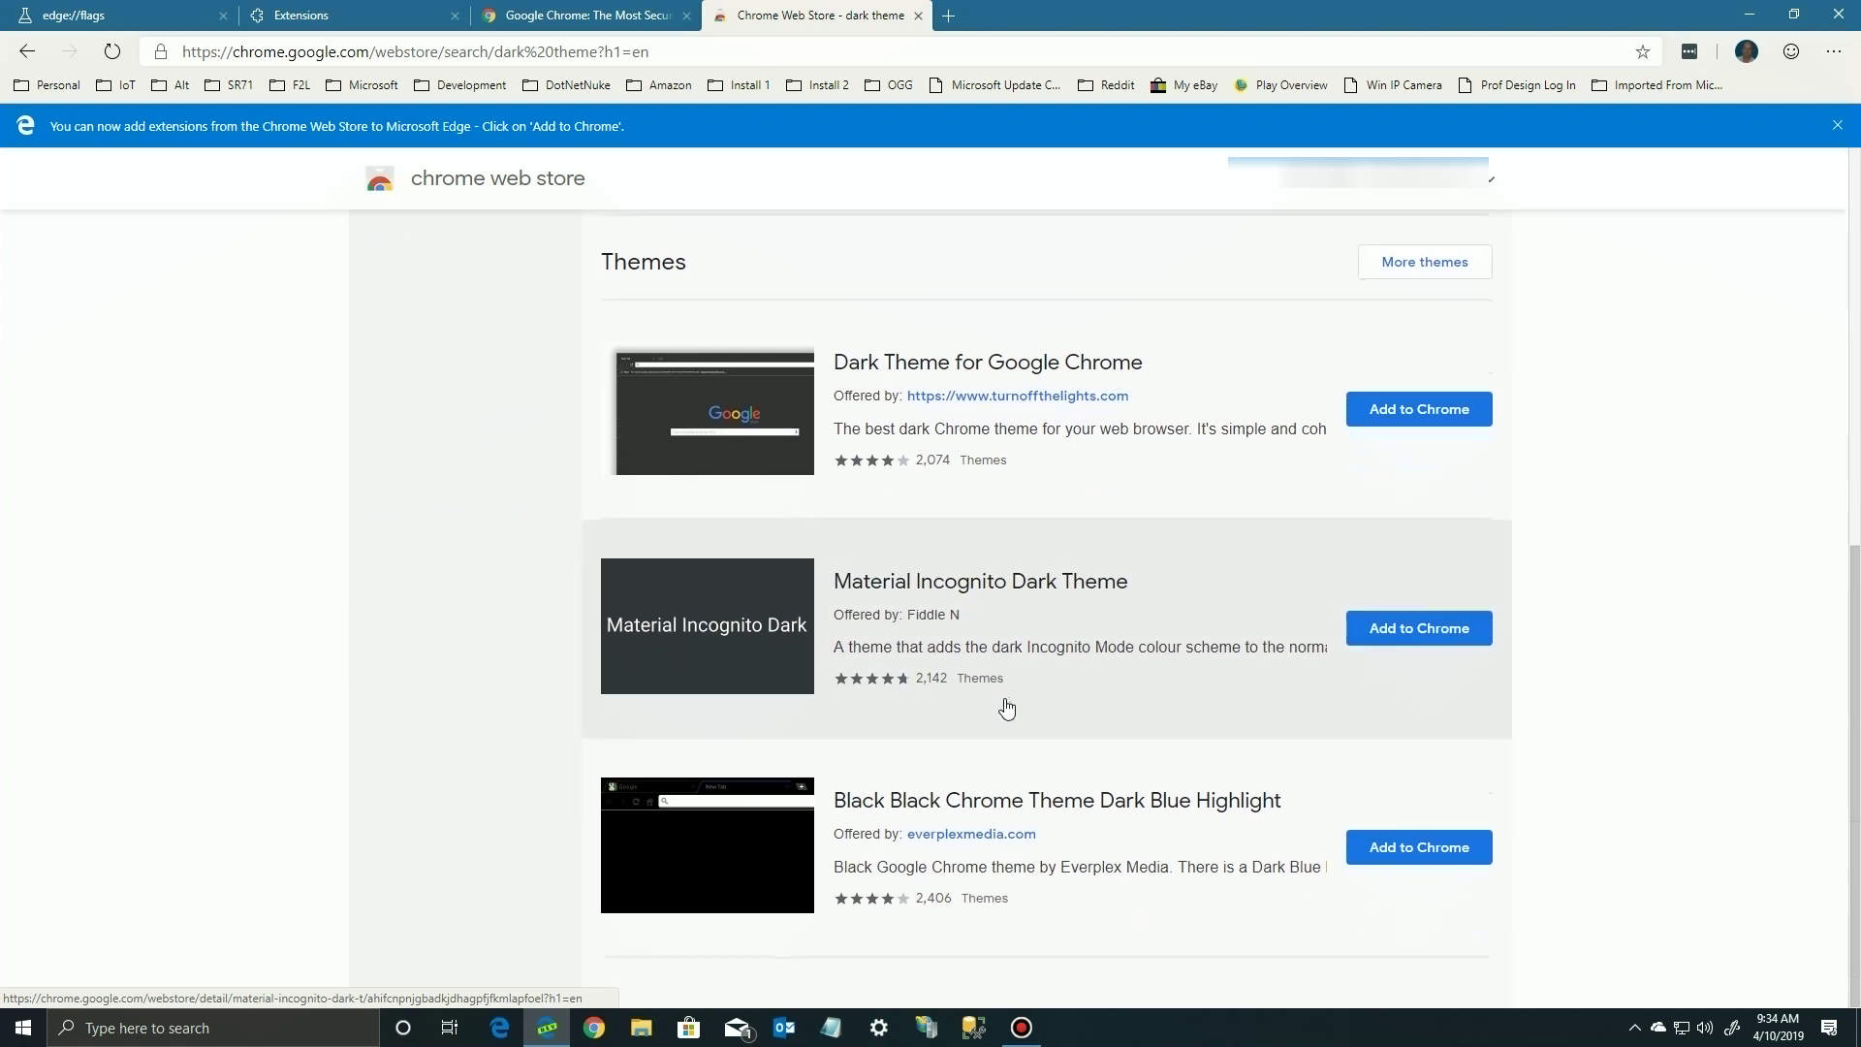
scroll(1007, 708, up, 5)
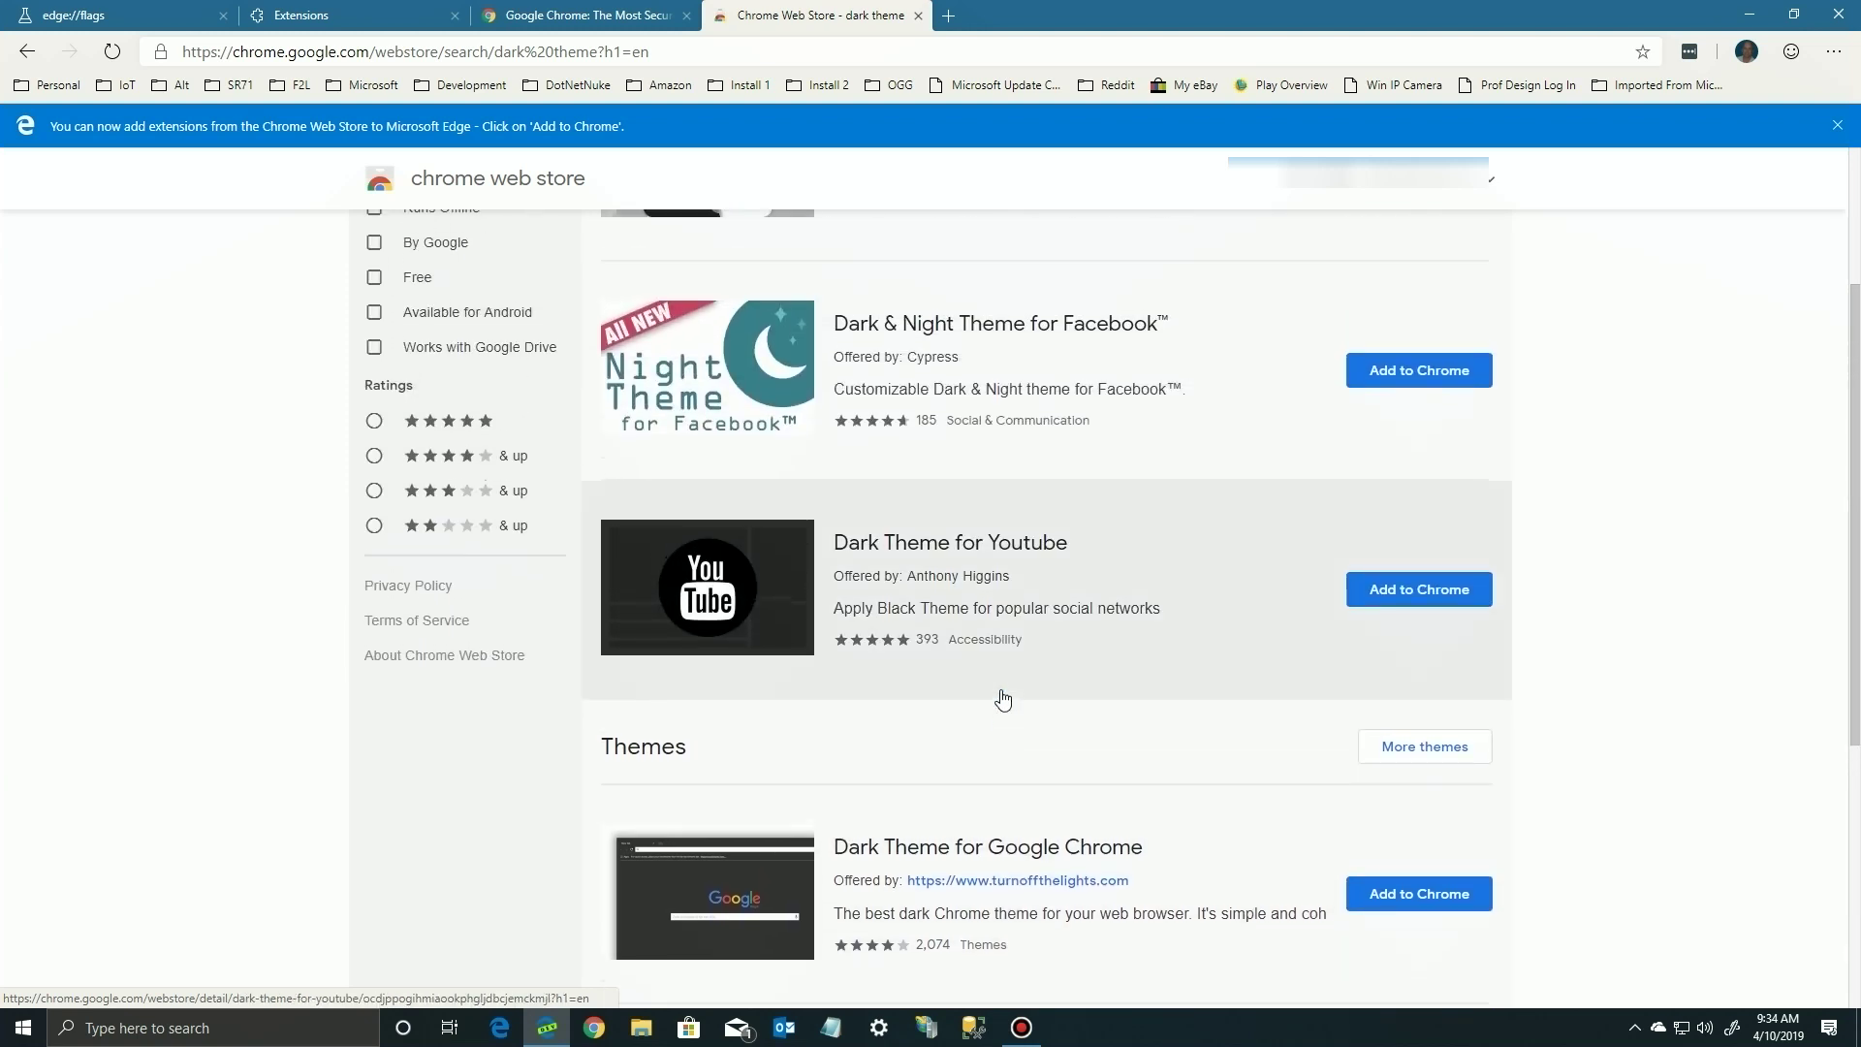
scroll(1004, 699, up, 2)
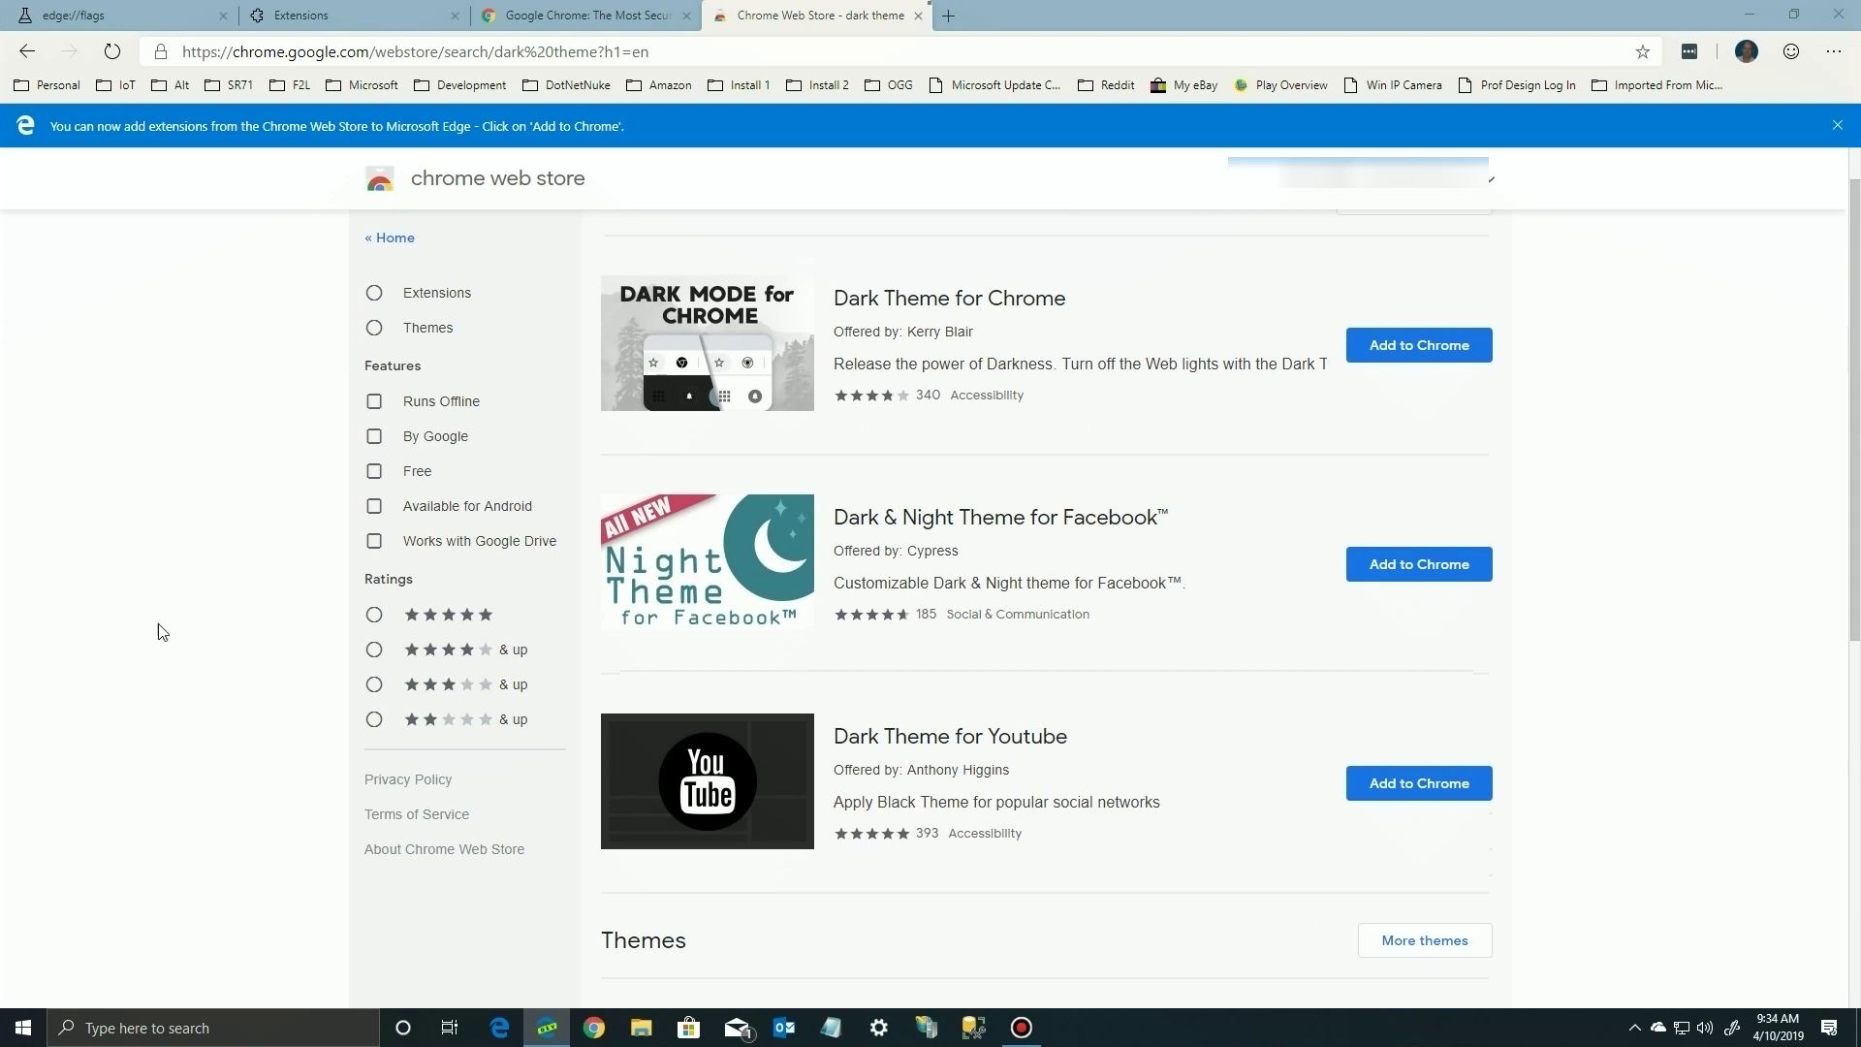
scroll(974, 543, down, 1)
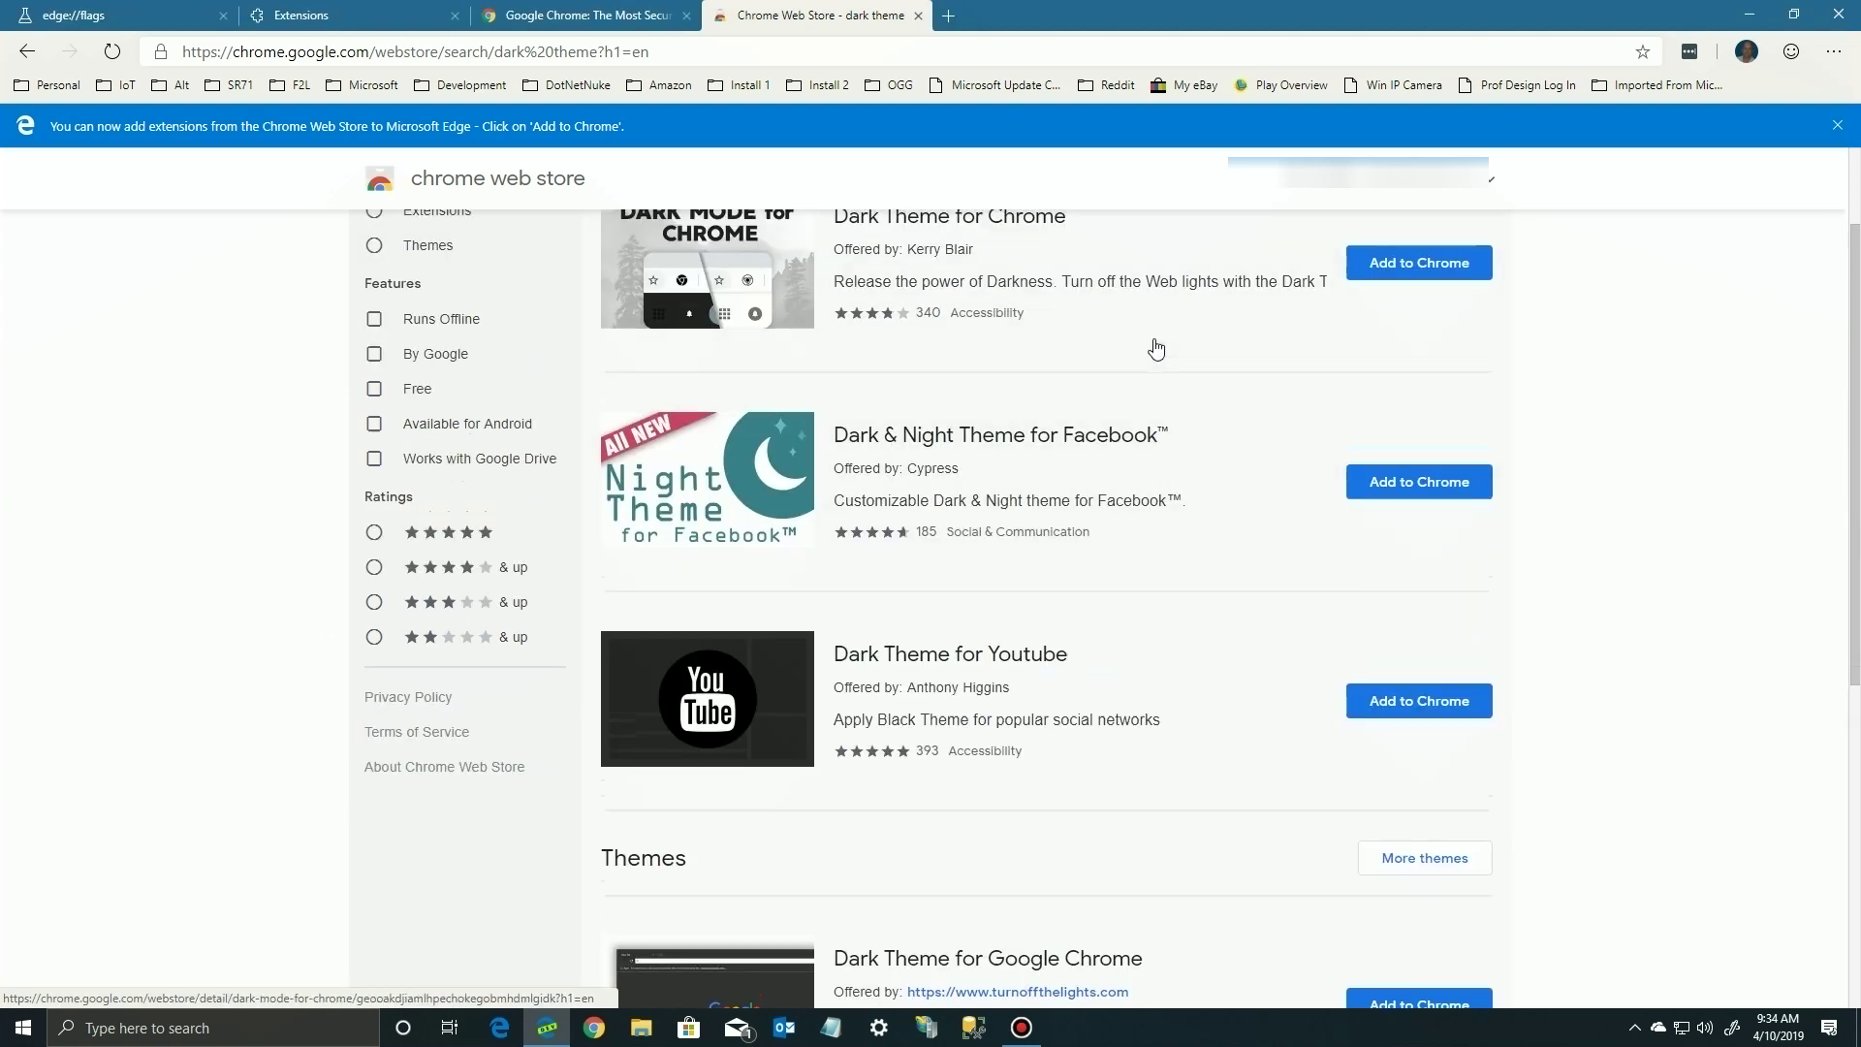
scroll(1166, 349, up, 2)
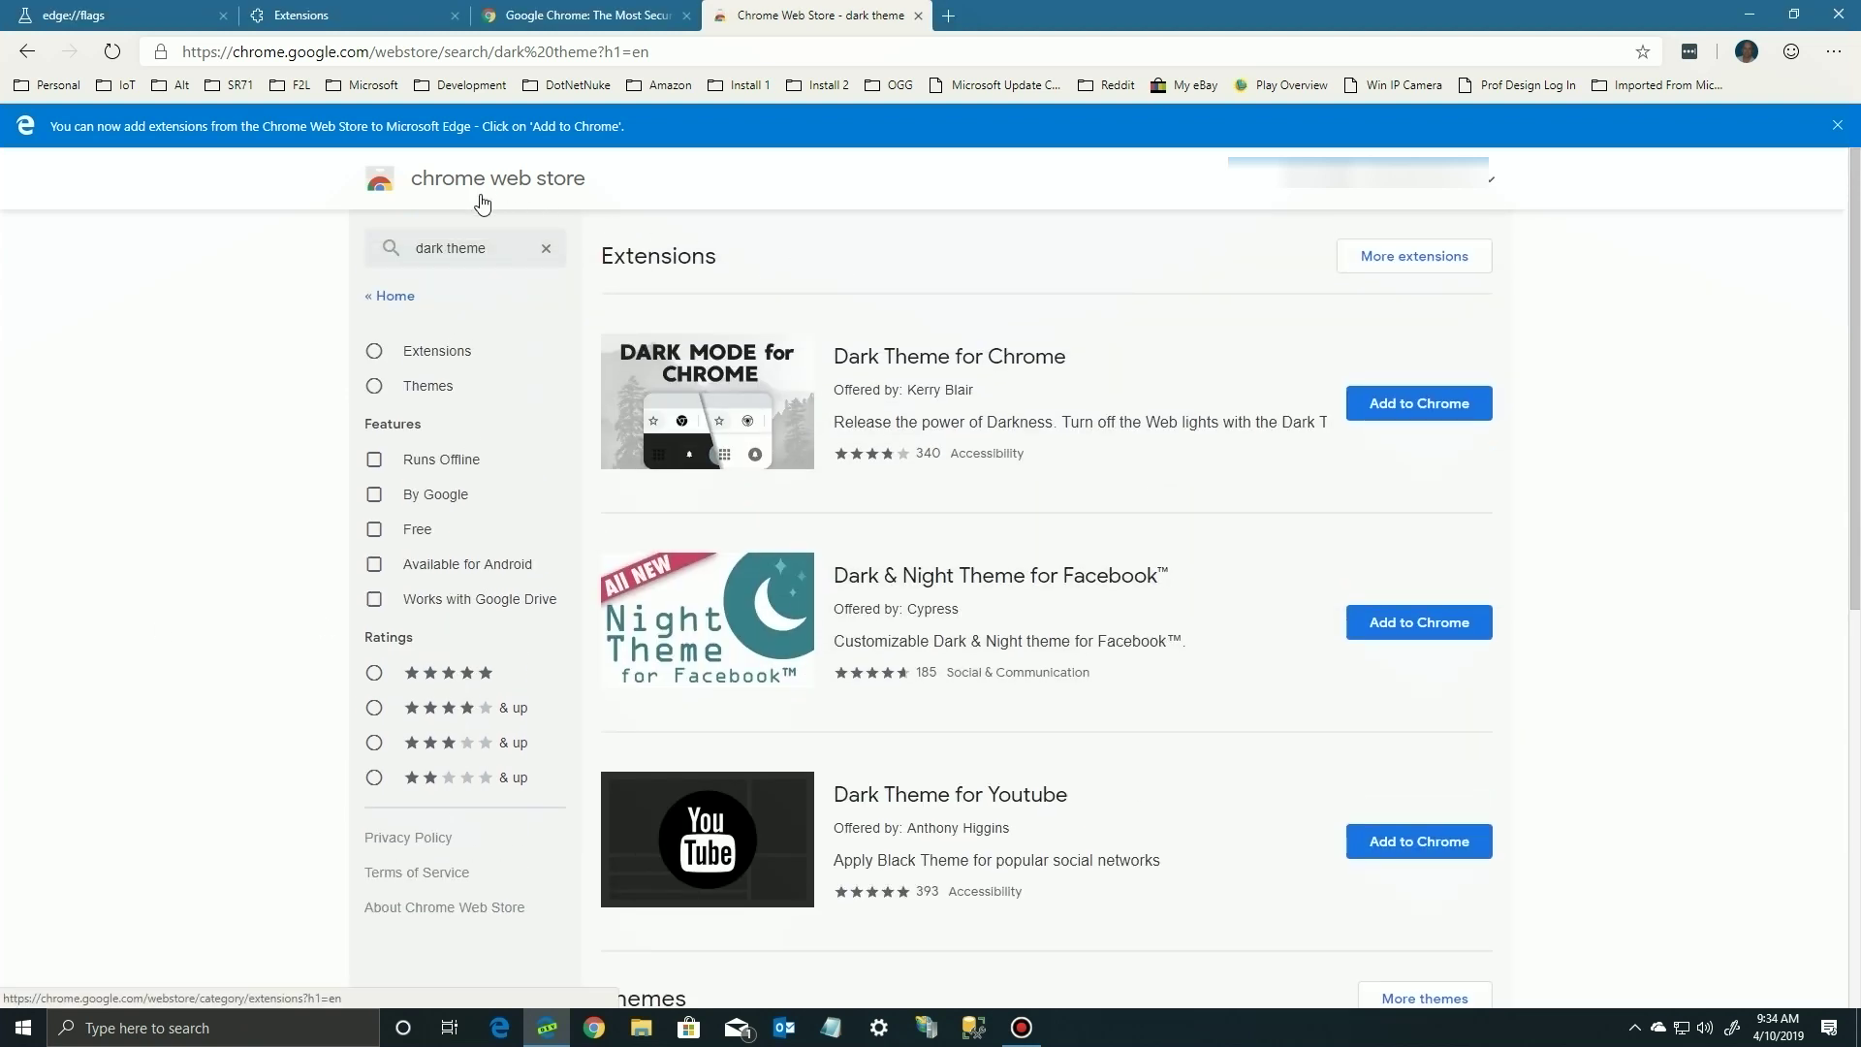
click(477, 253)
Replace the search with 'dark reader' and install the Dark Reader extension into Edge.
drag(451, 248, 345, 258)
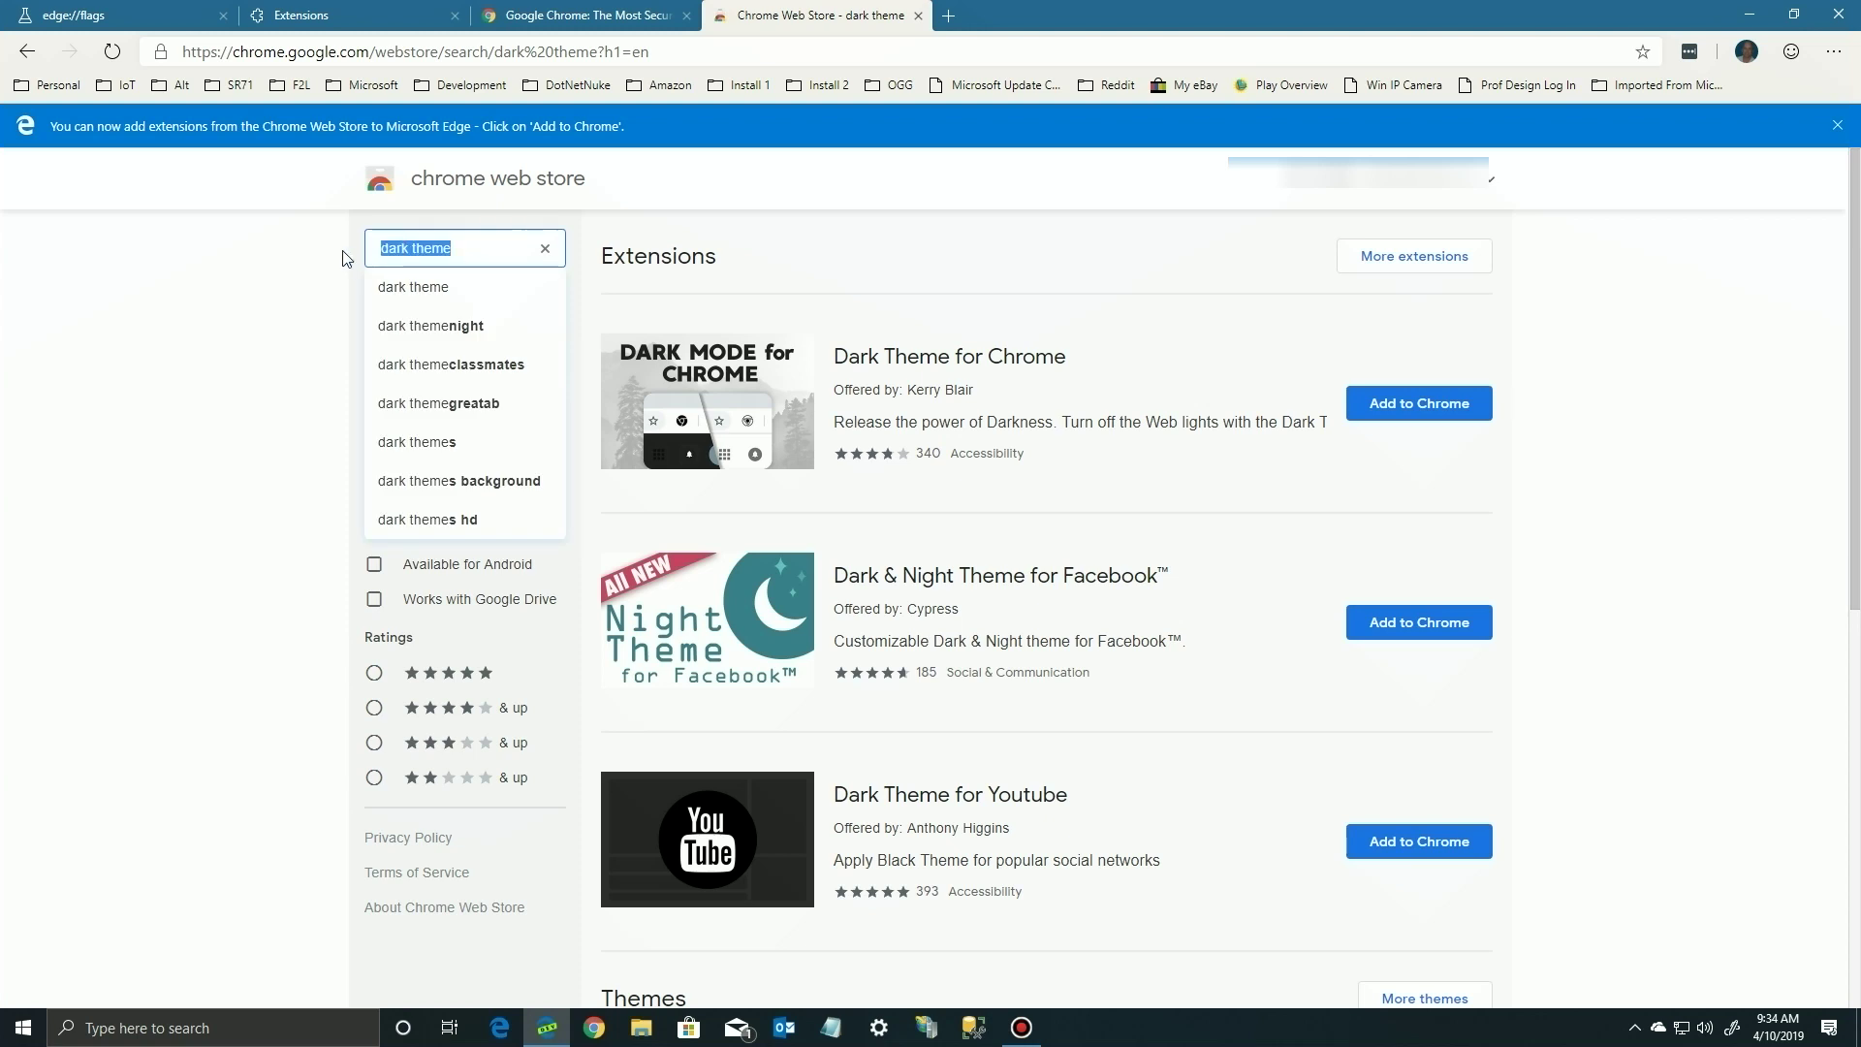
text(darj)
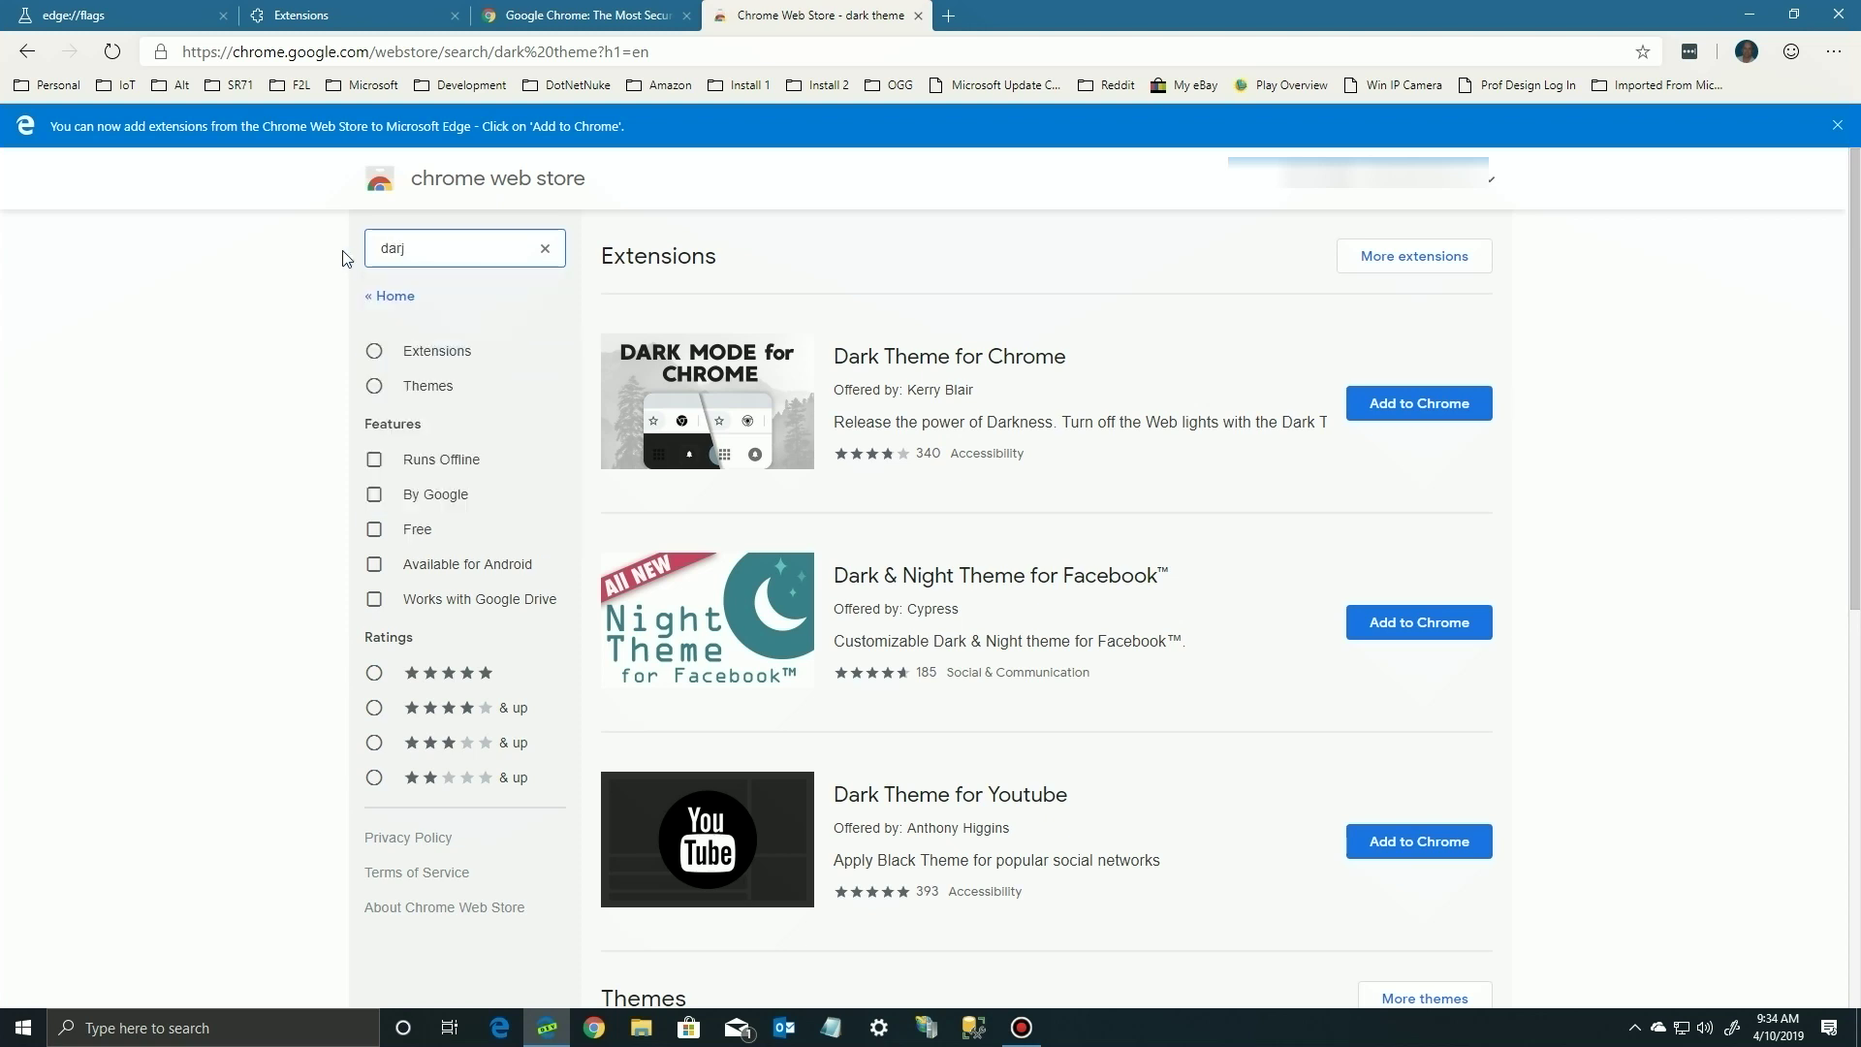
key(BackSpace)
text(k rea)
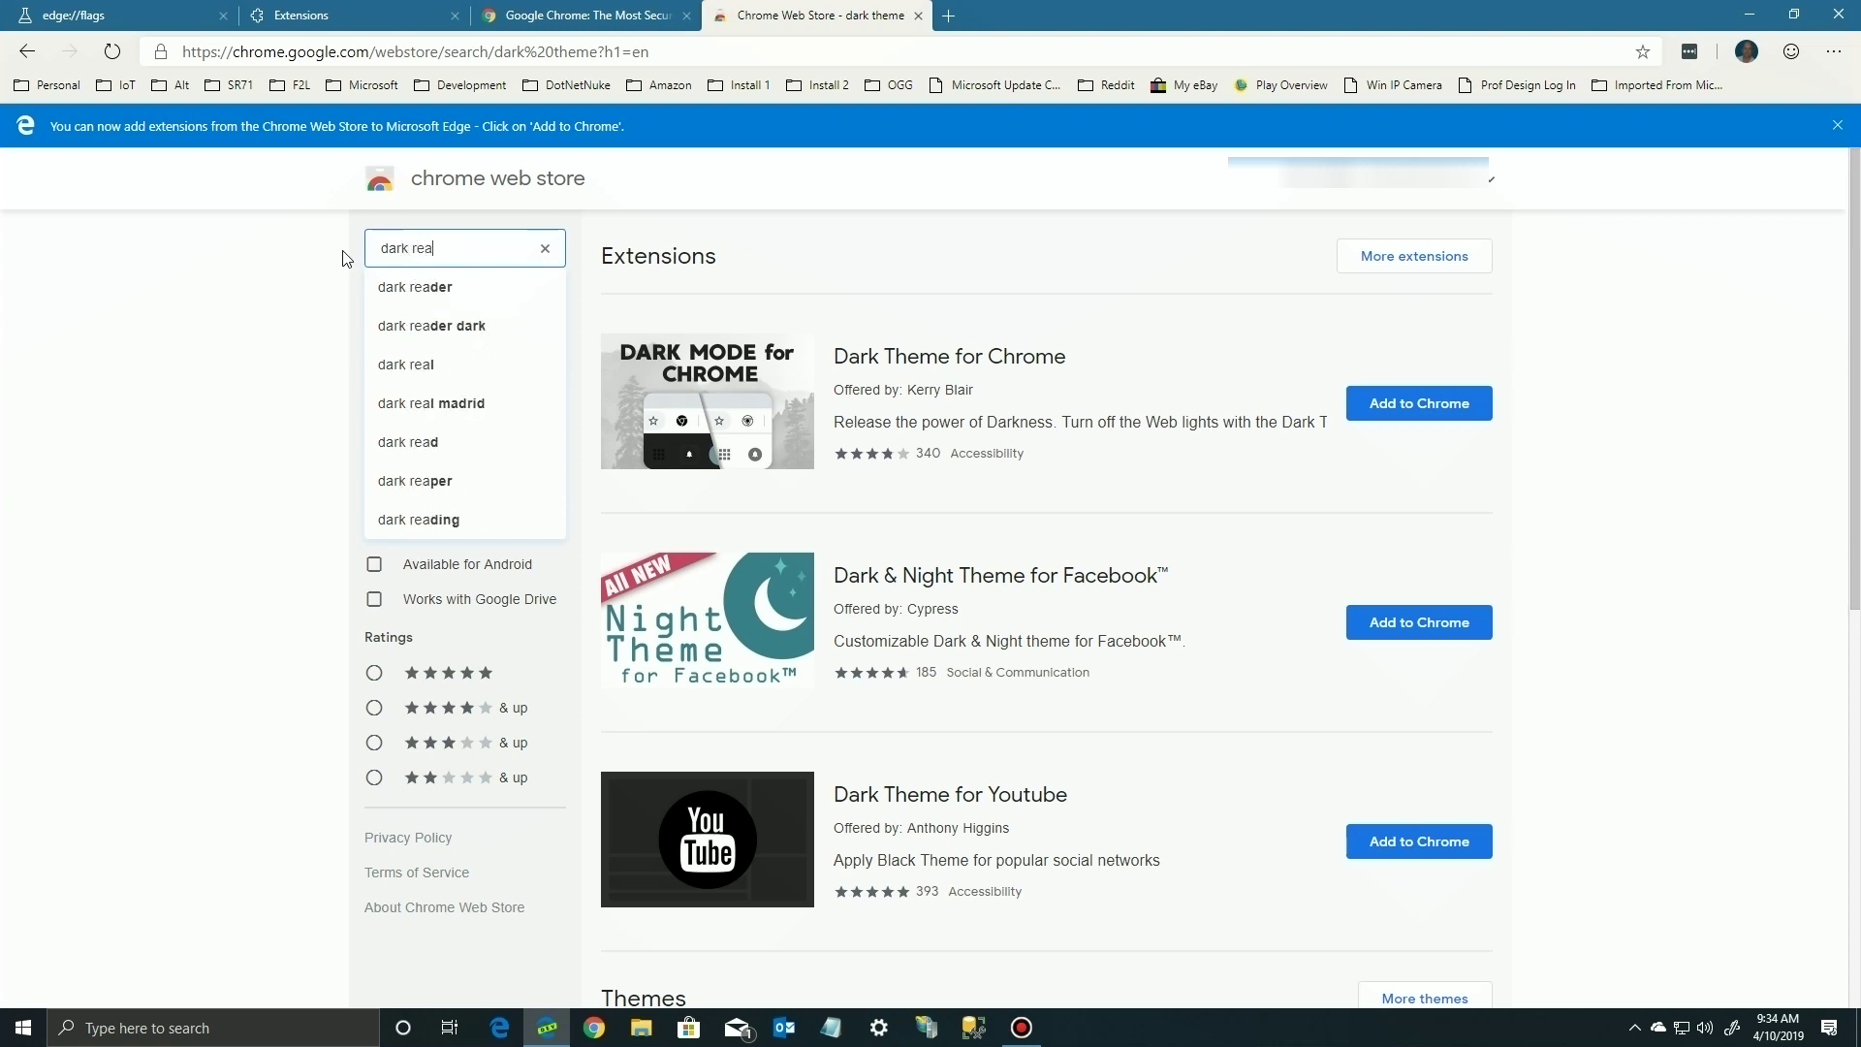
click(415, 287)
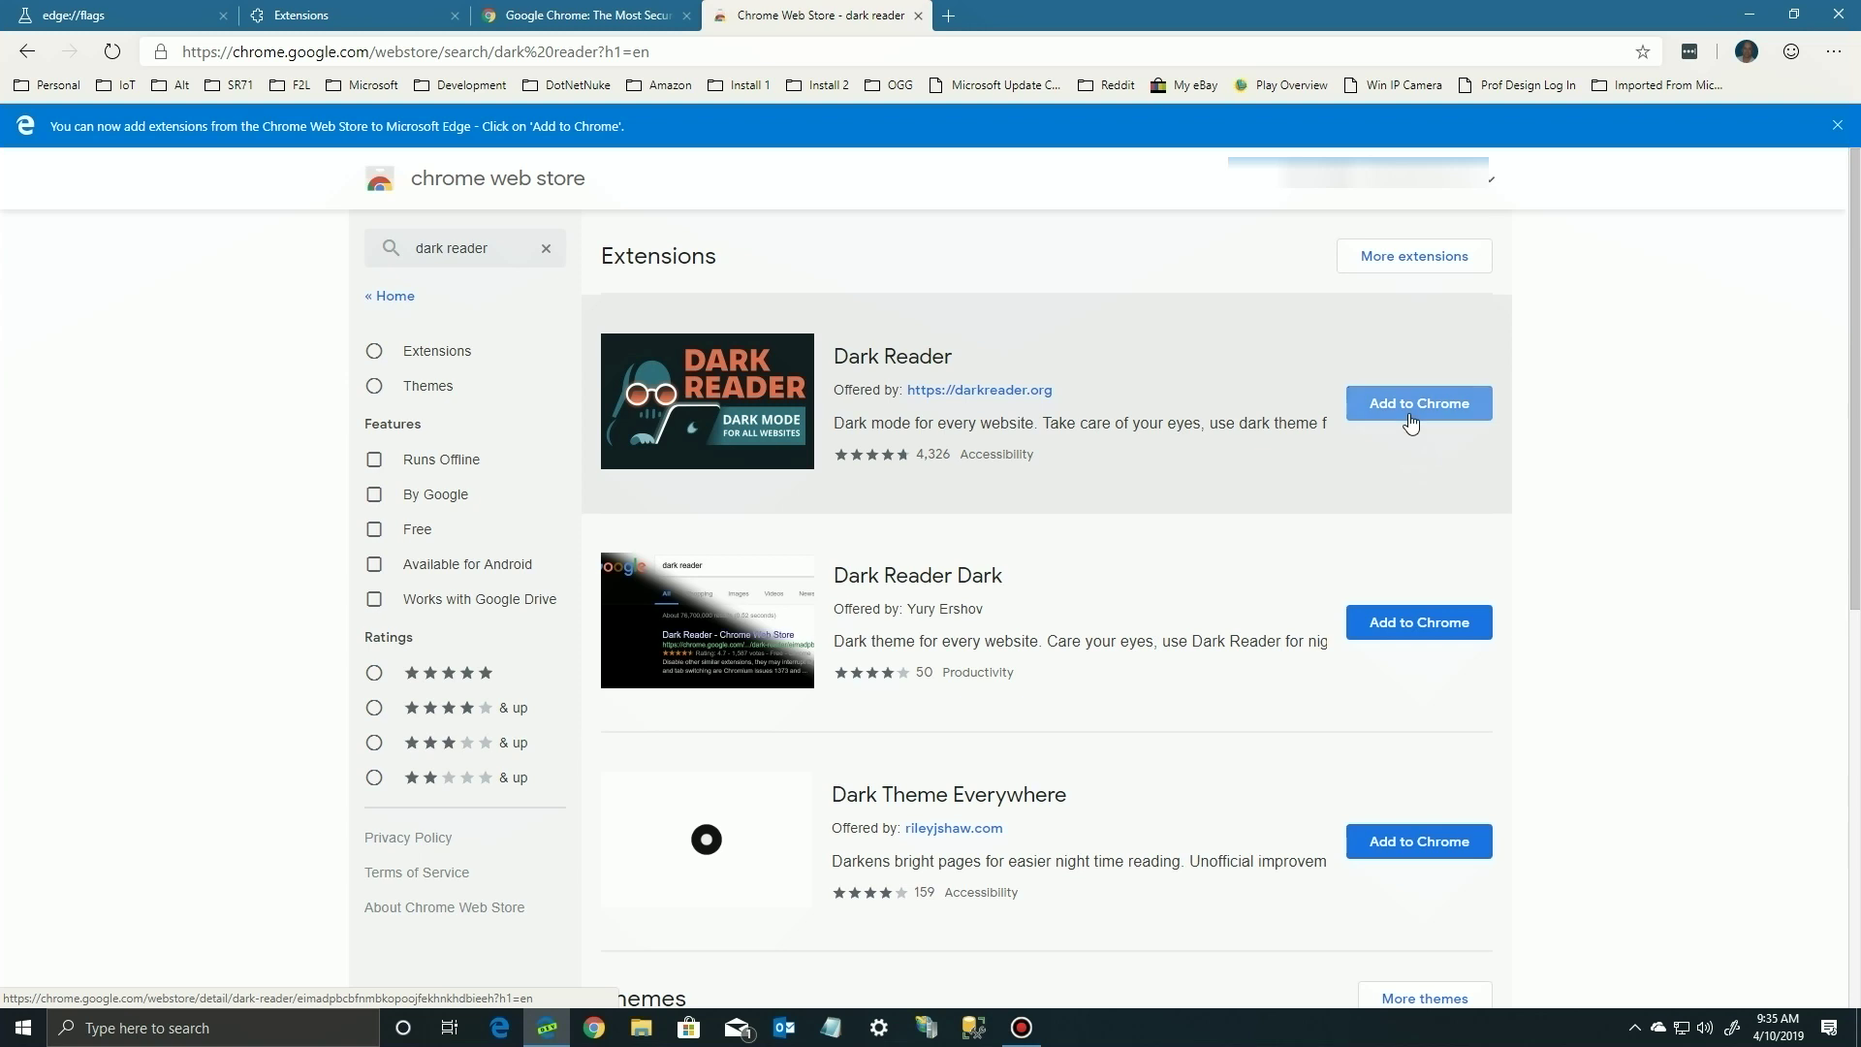
click(1410, 423)
click(957, 202)
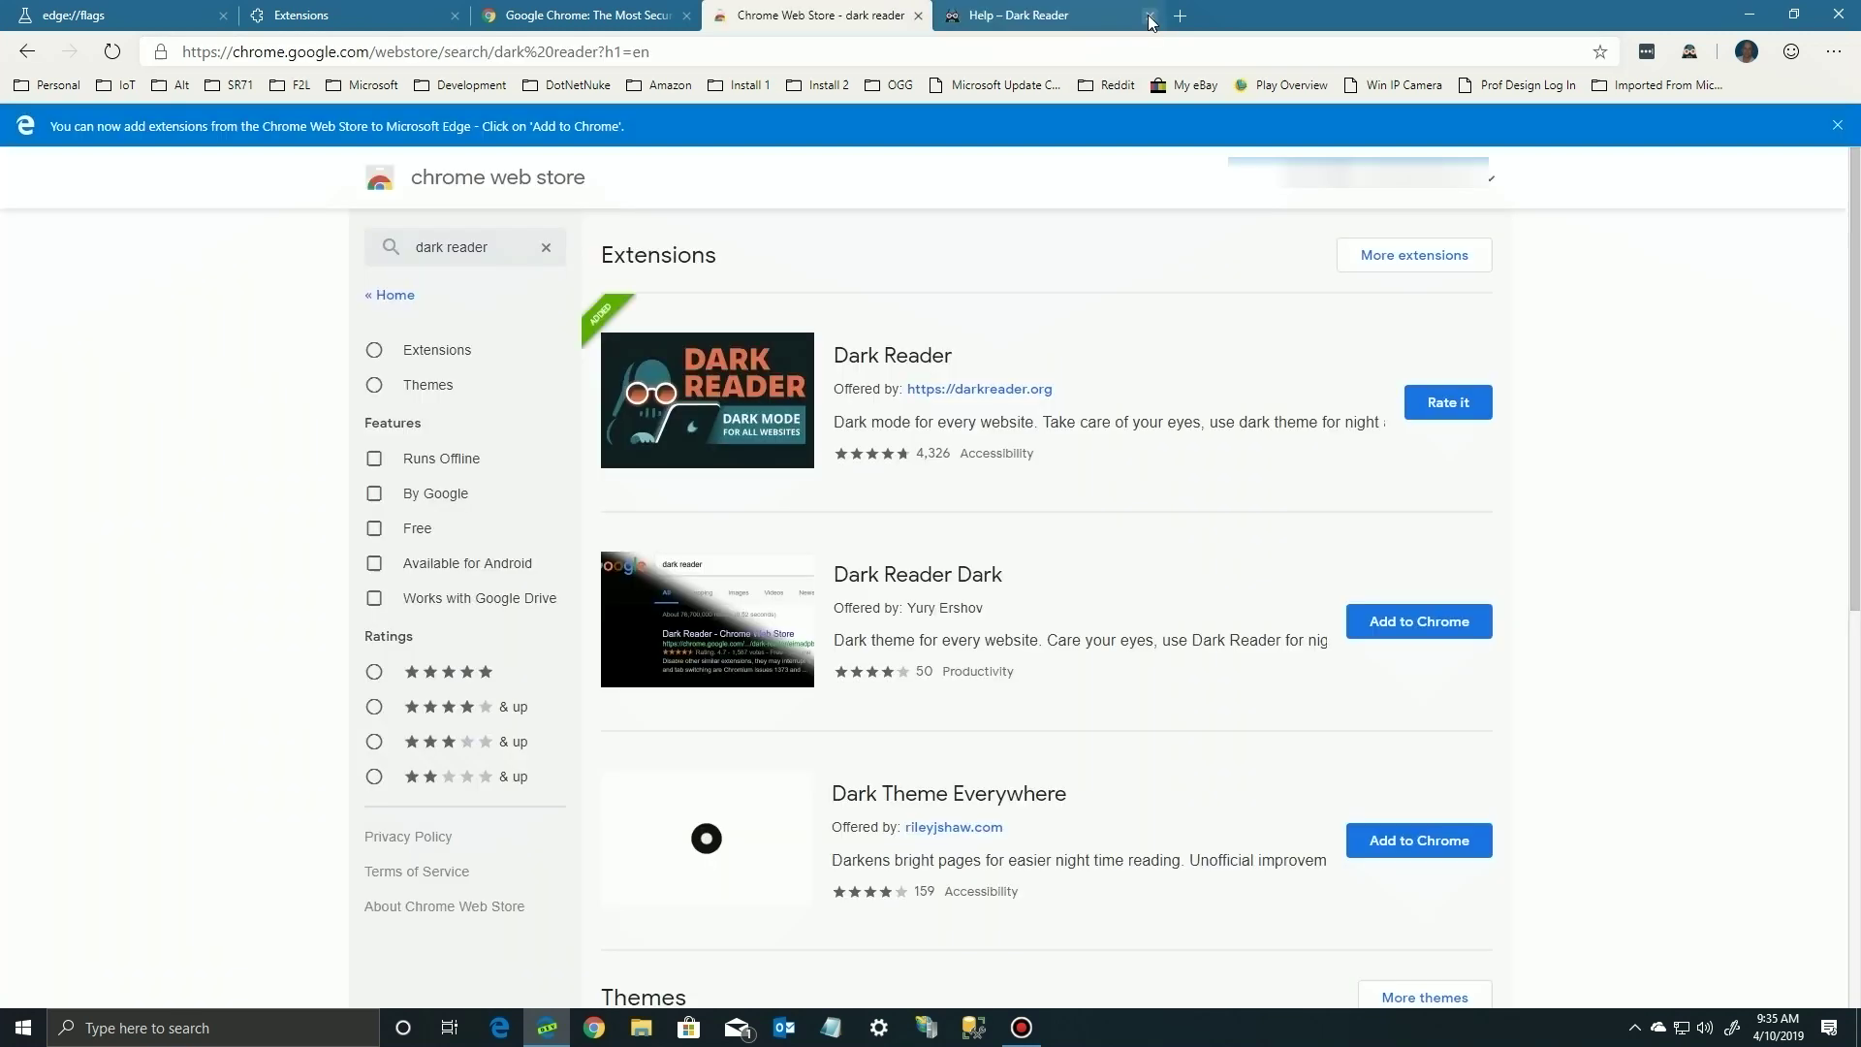
Close the Dark Reader help tab and load msn.com in the Chrome tab.
click(1150, 14)
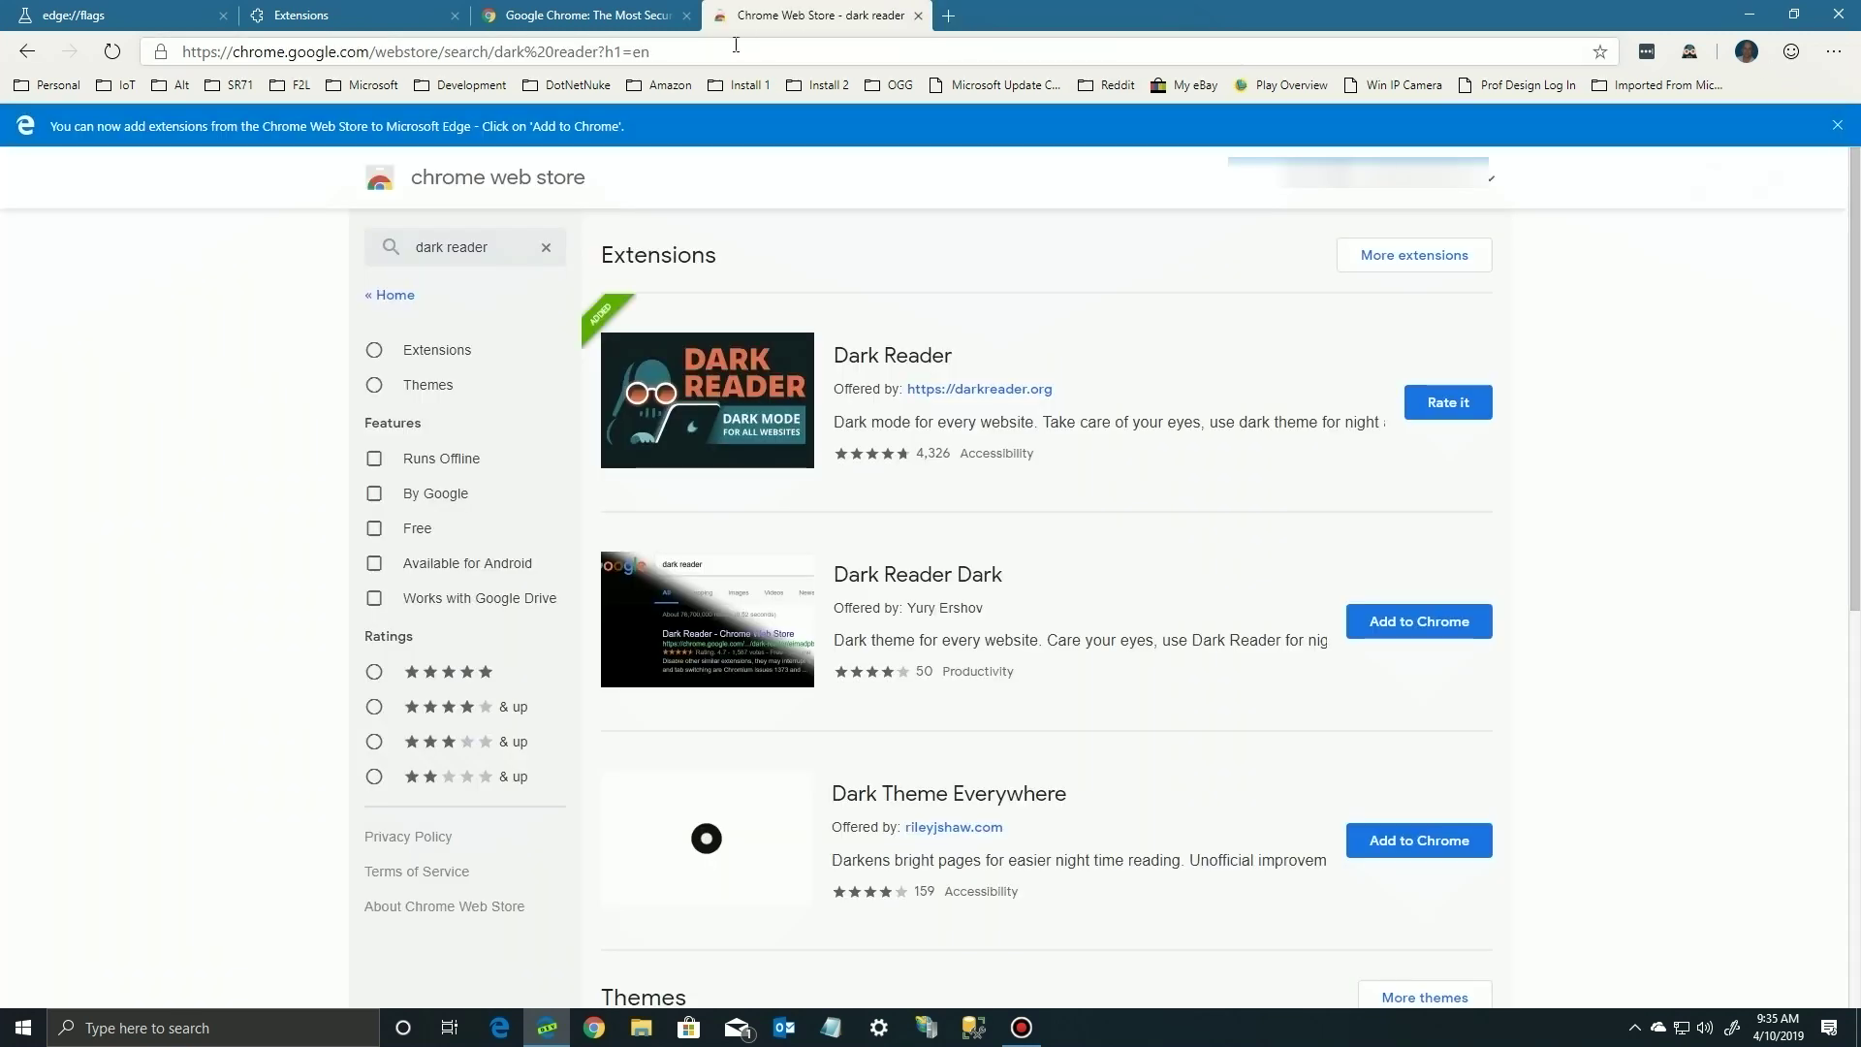
click(554, 17)
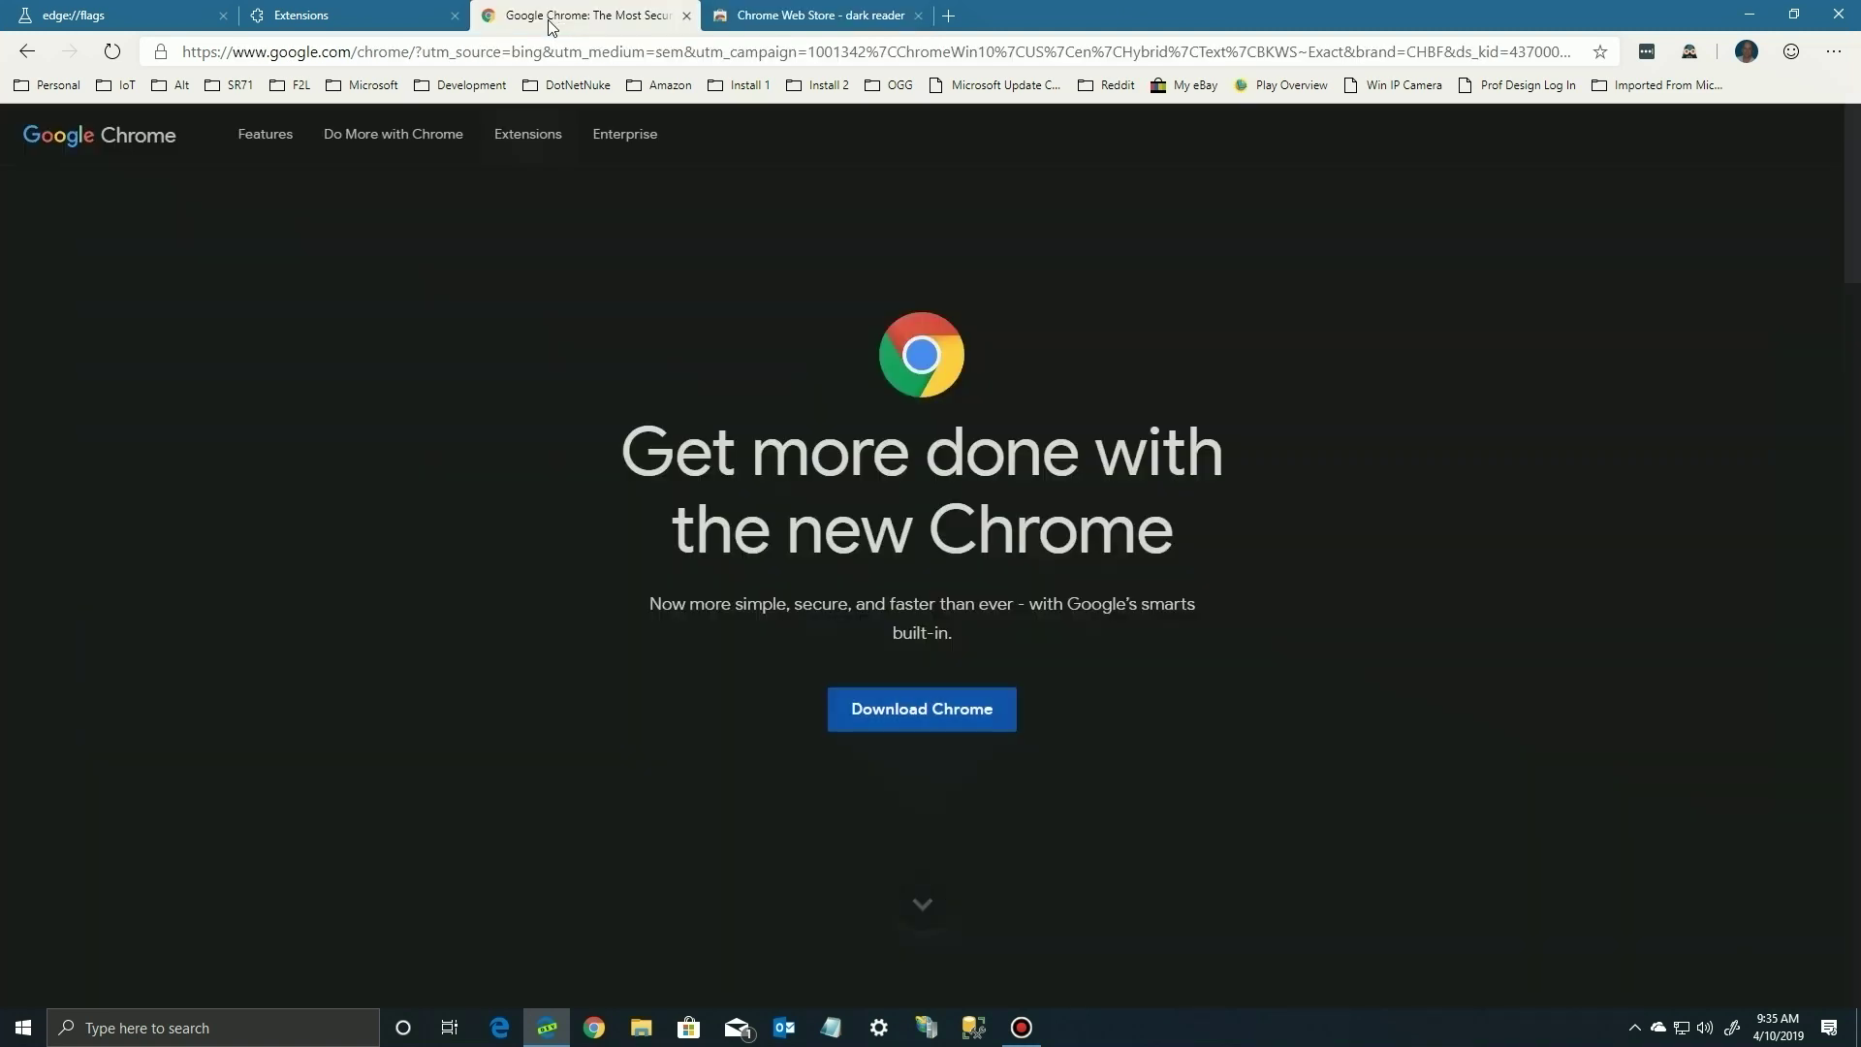
click(393, 56)
text(msn.com)
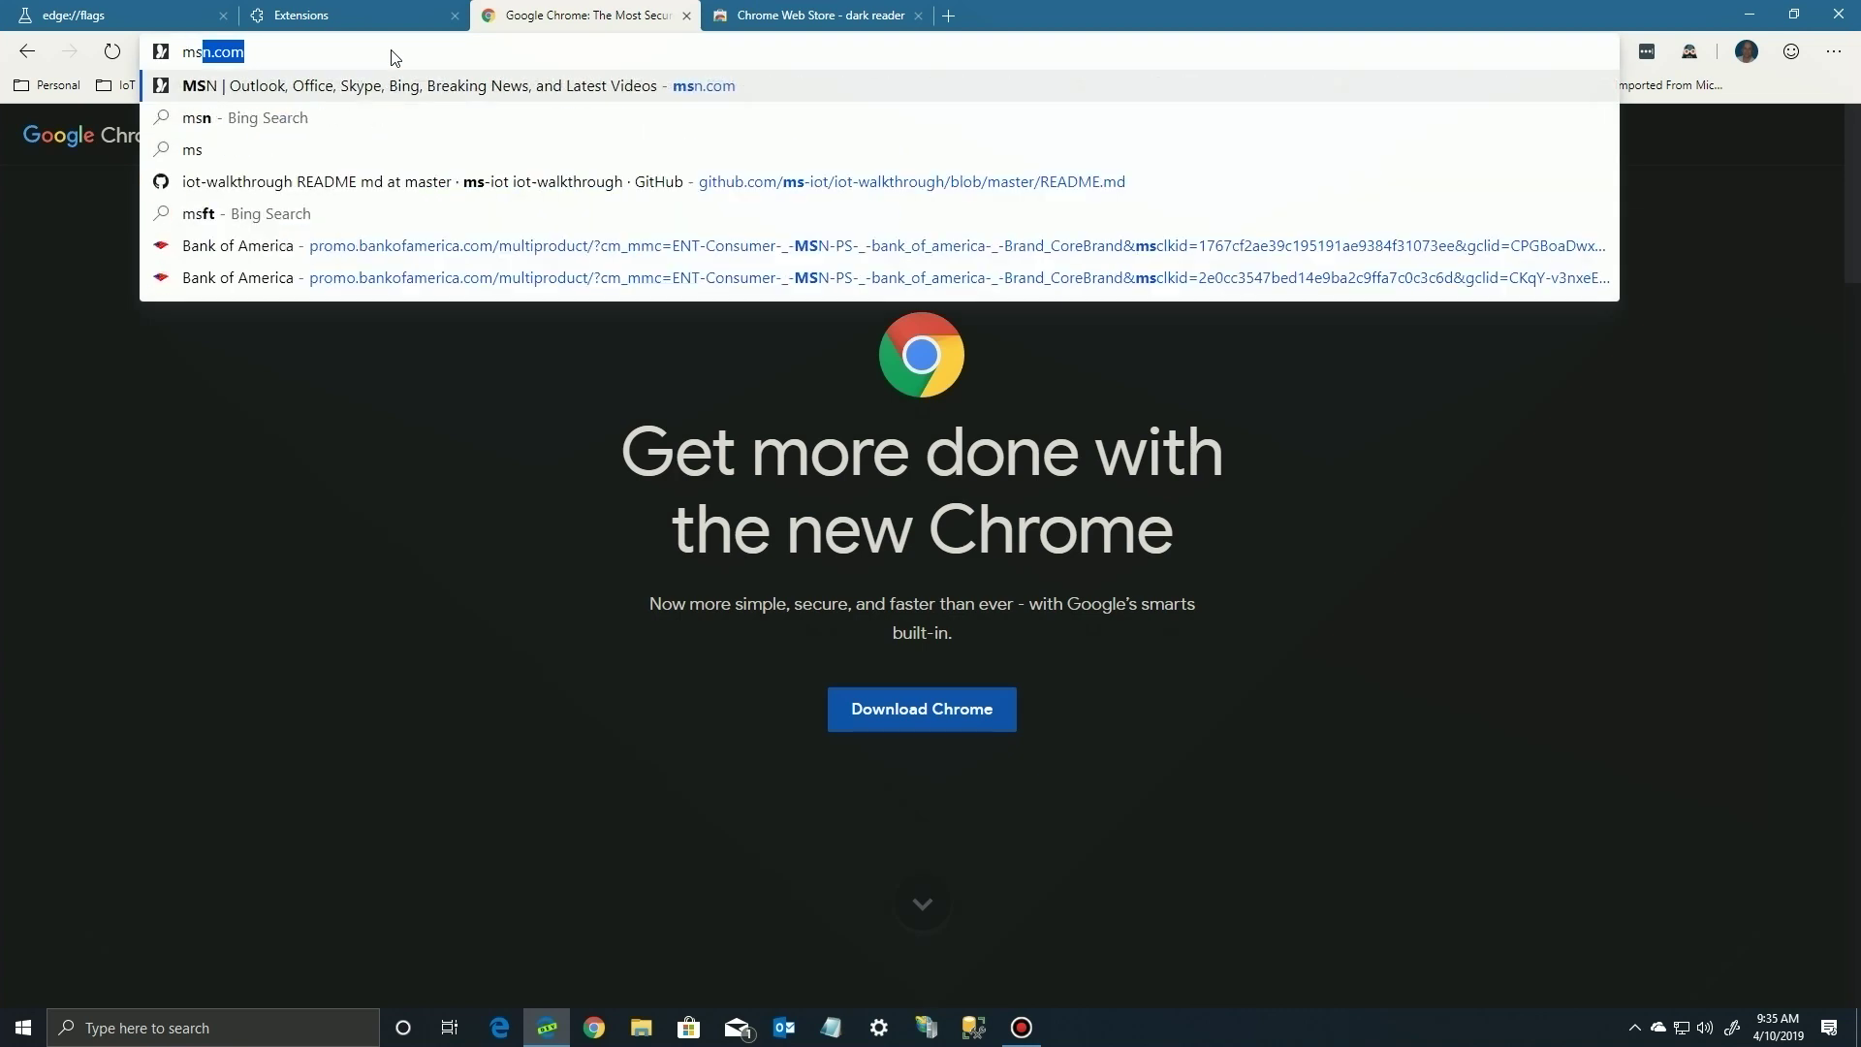
key(Return)
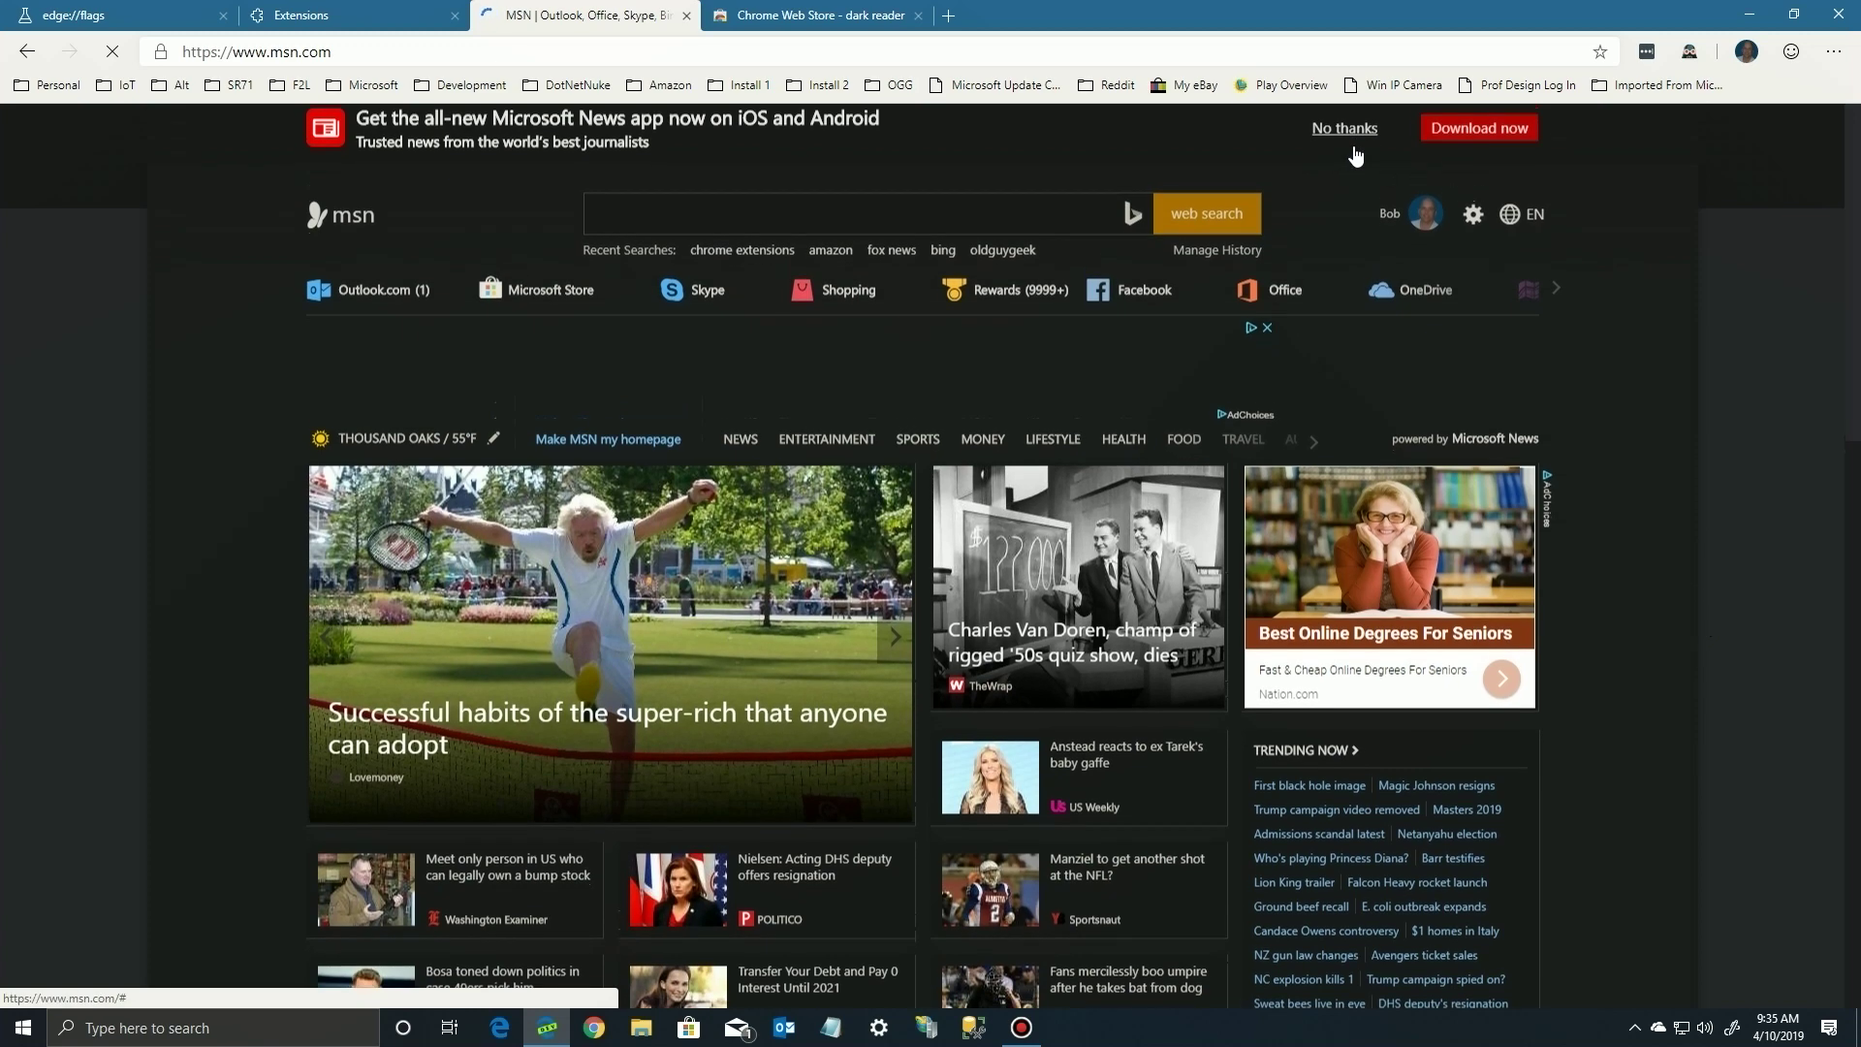
Dismiss the news app banner and scroll through the now-dark MSN homepage.
click(1345, 137)
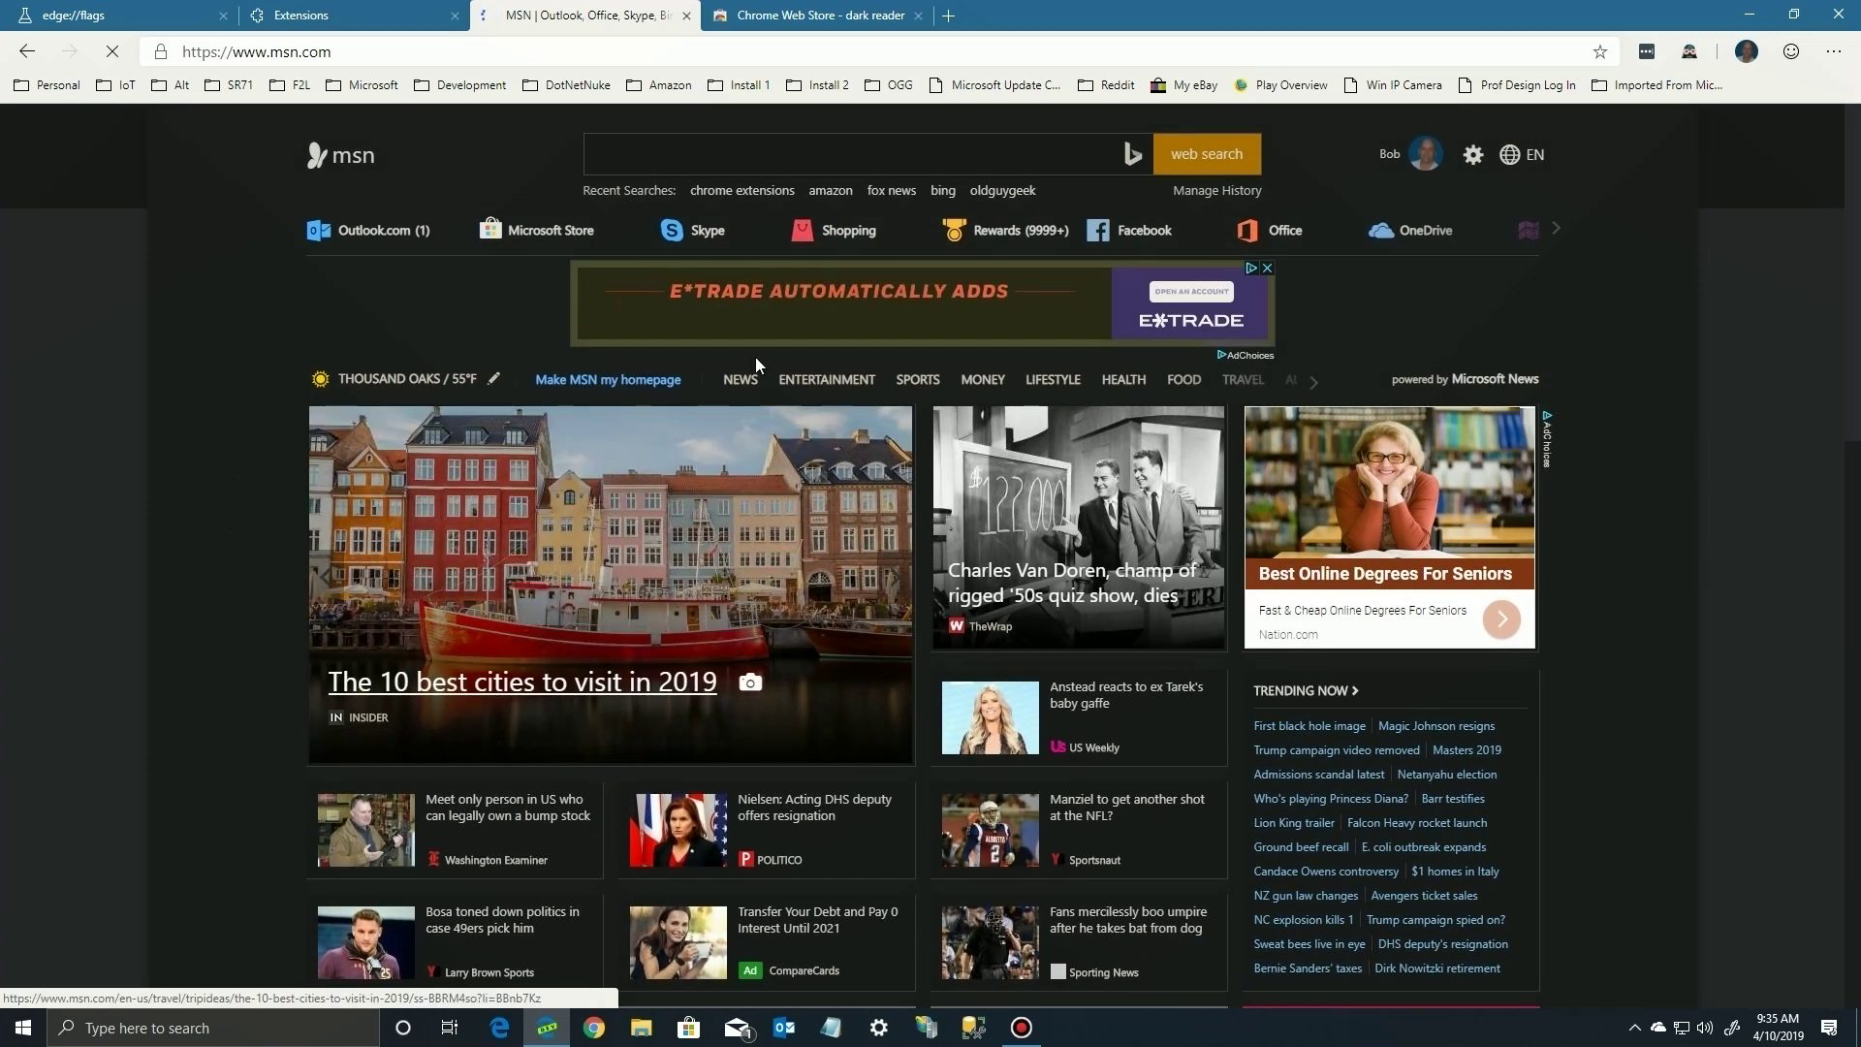
scroll(1737, 486, down, 10)
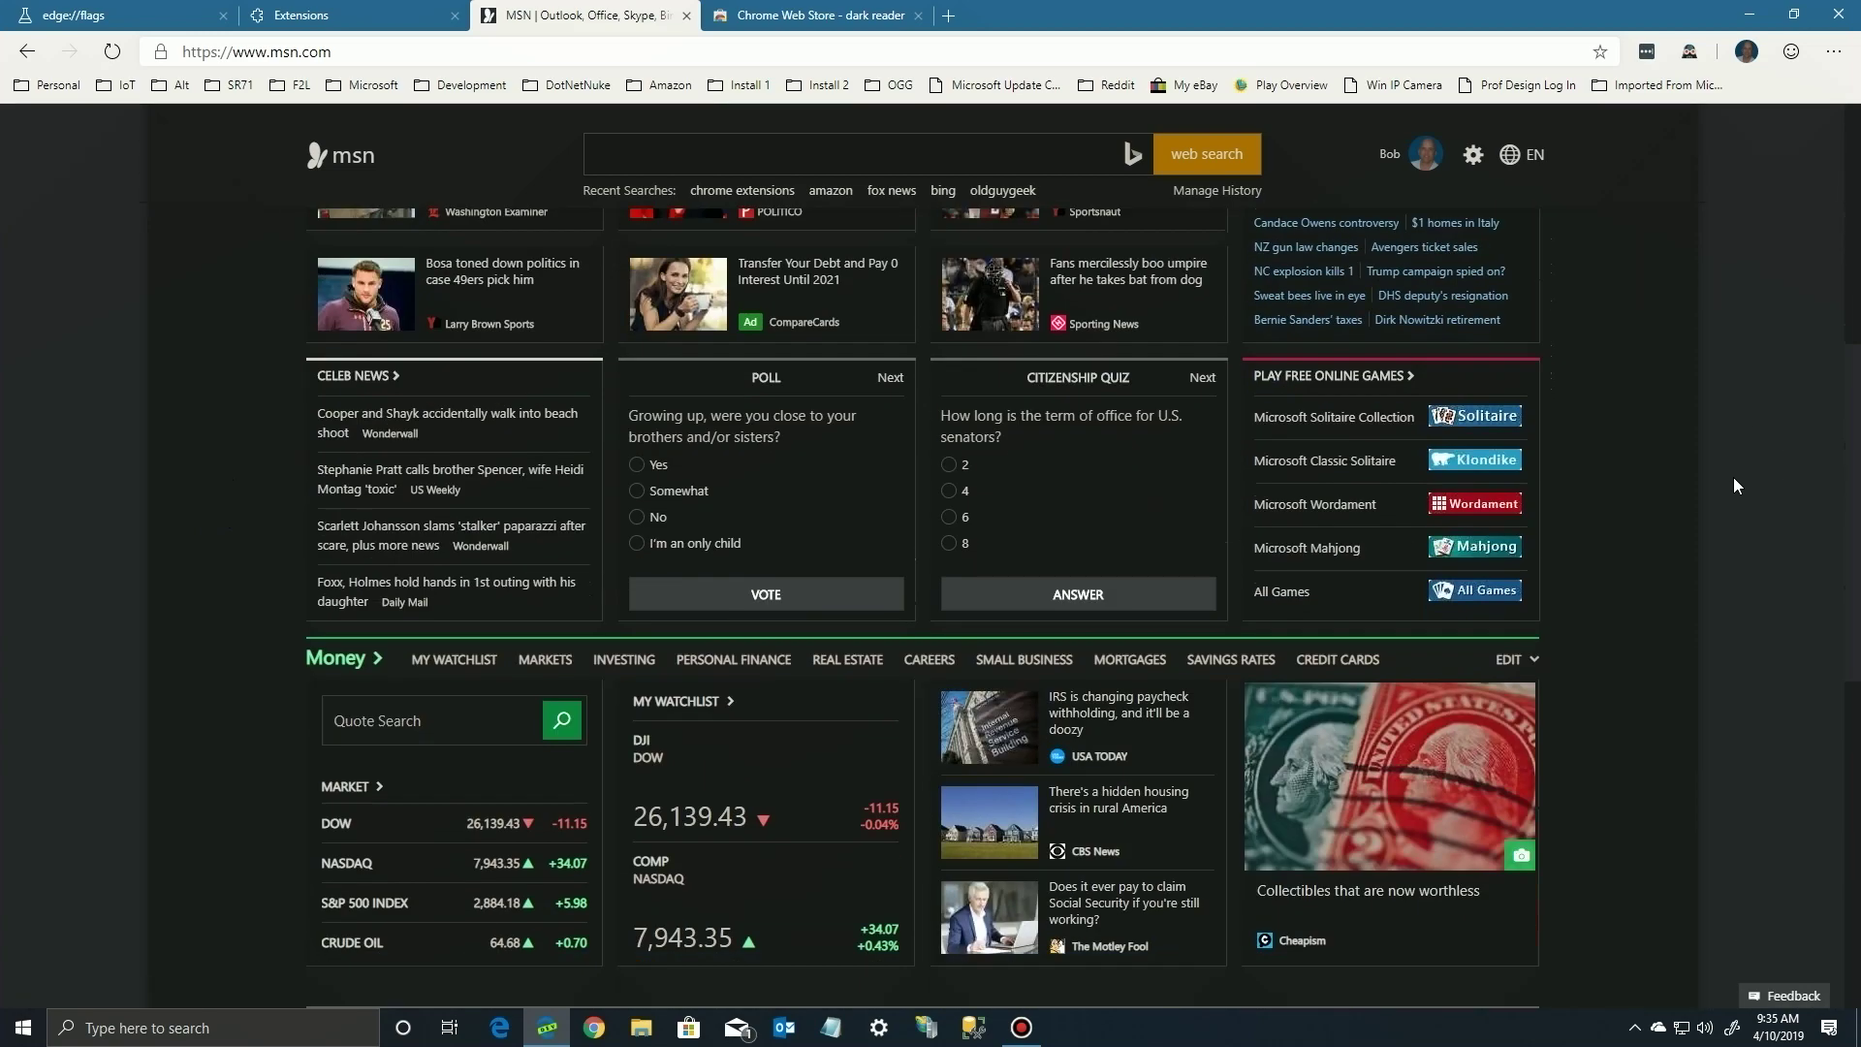
scroll(1736, 485, down, 5)
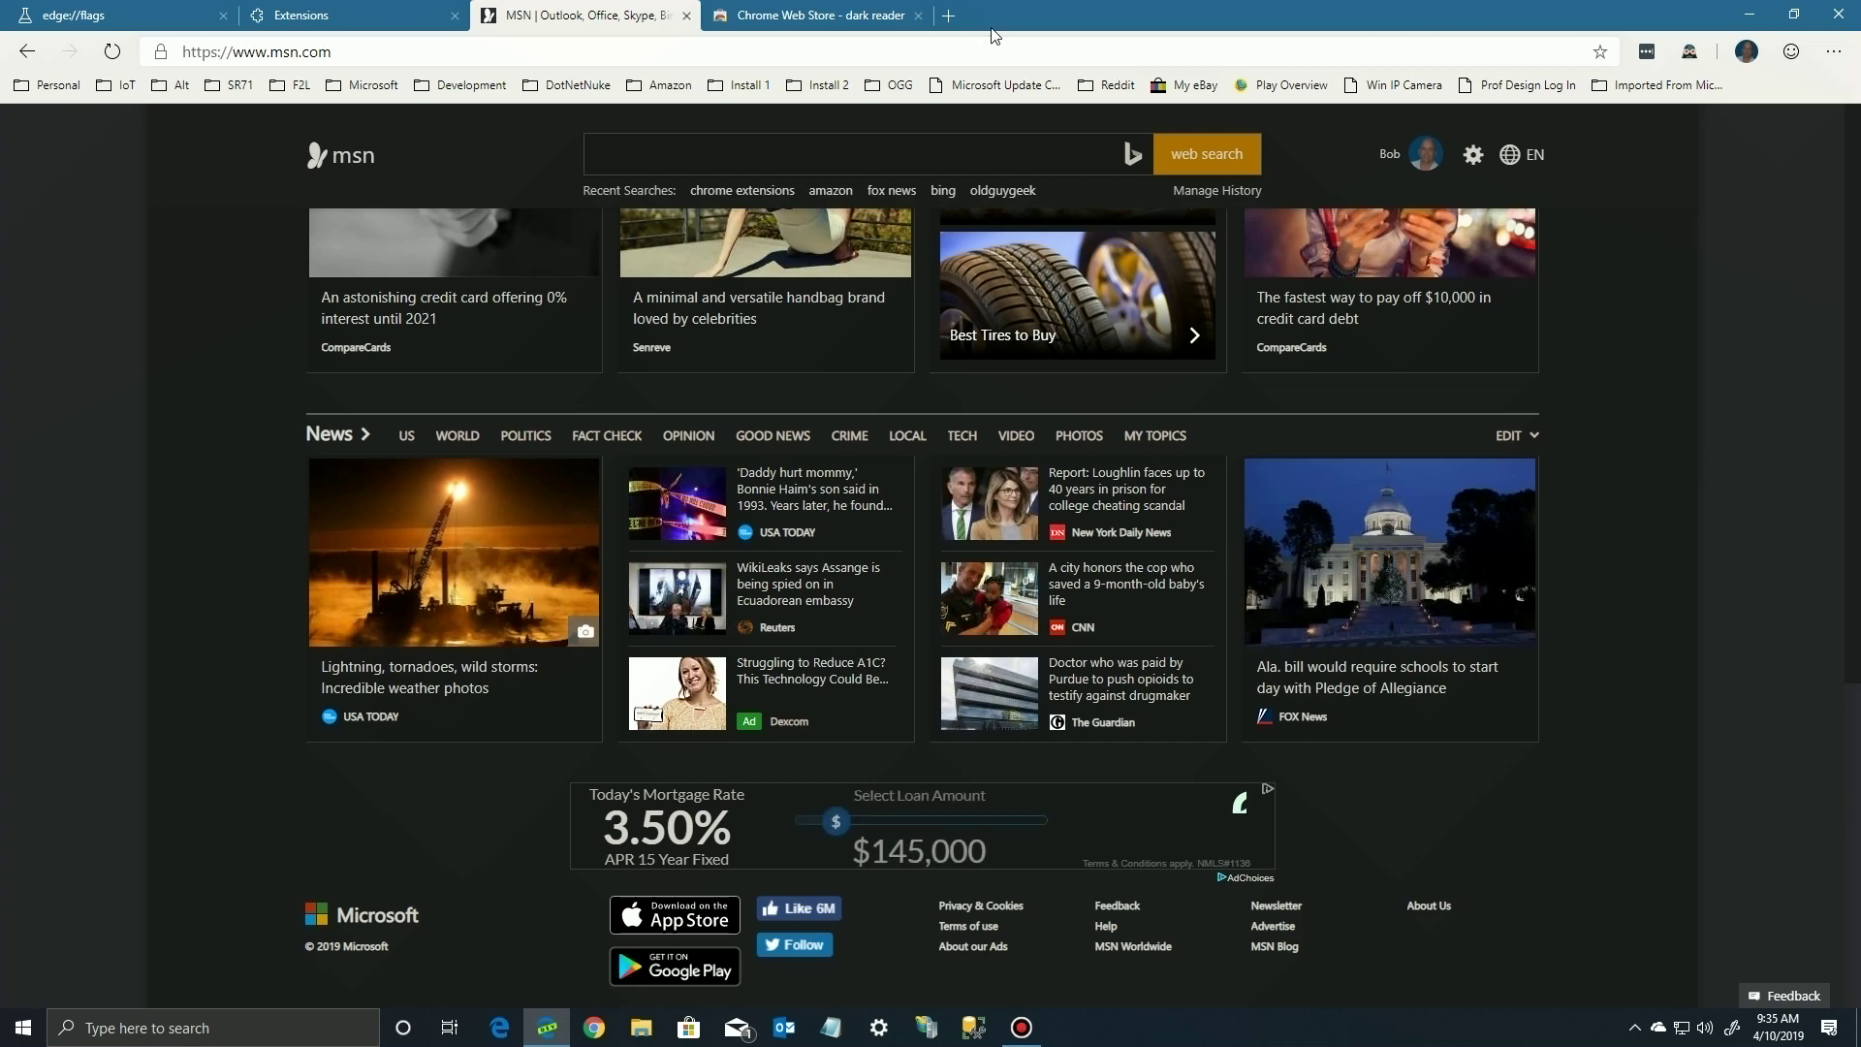
scroll(1736, 486, up, 10)
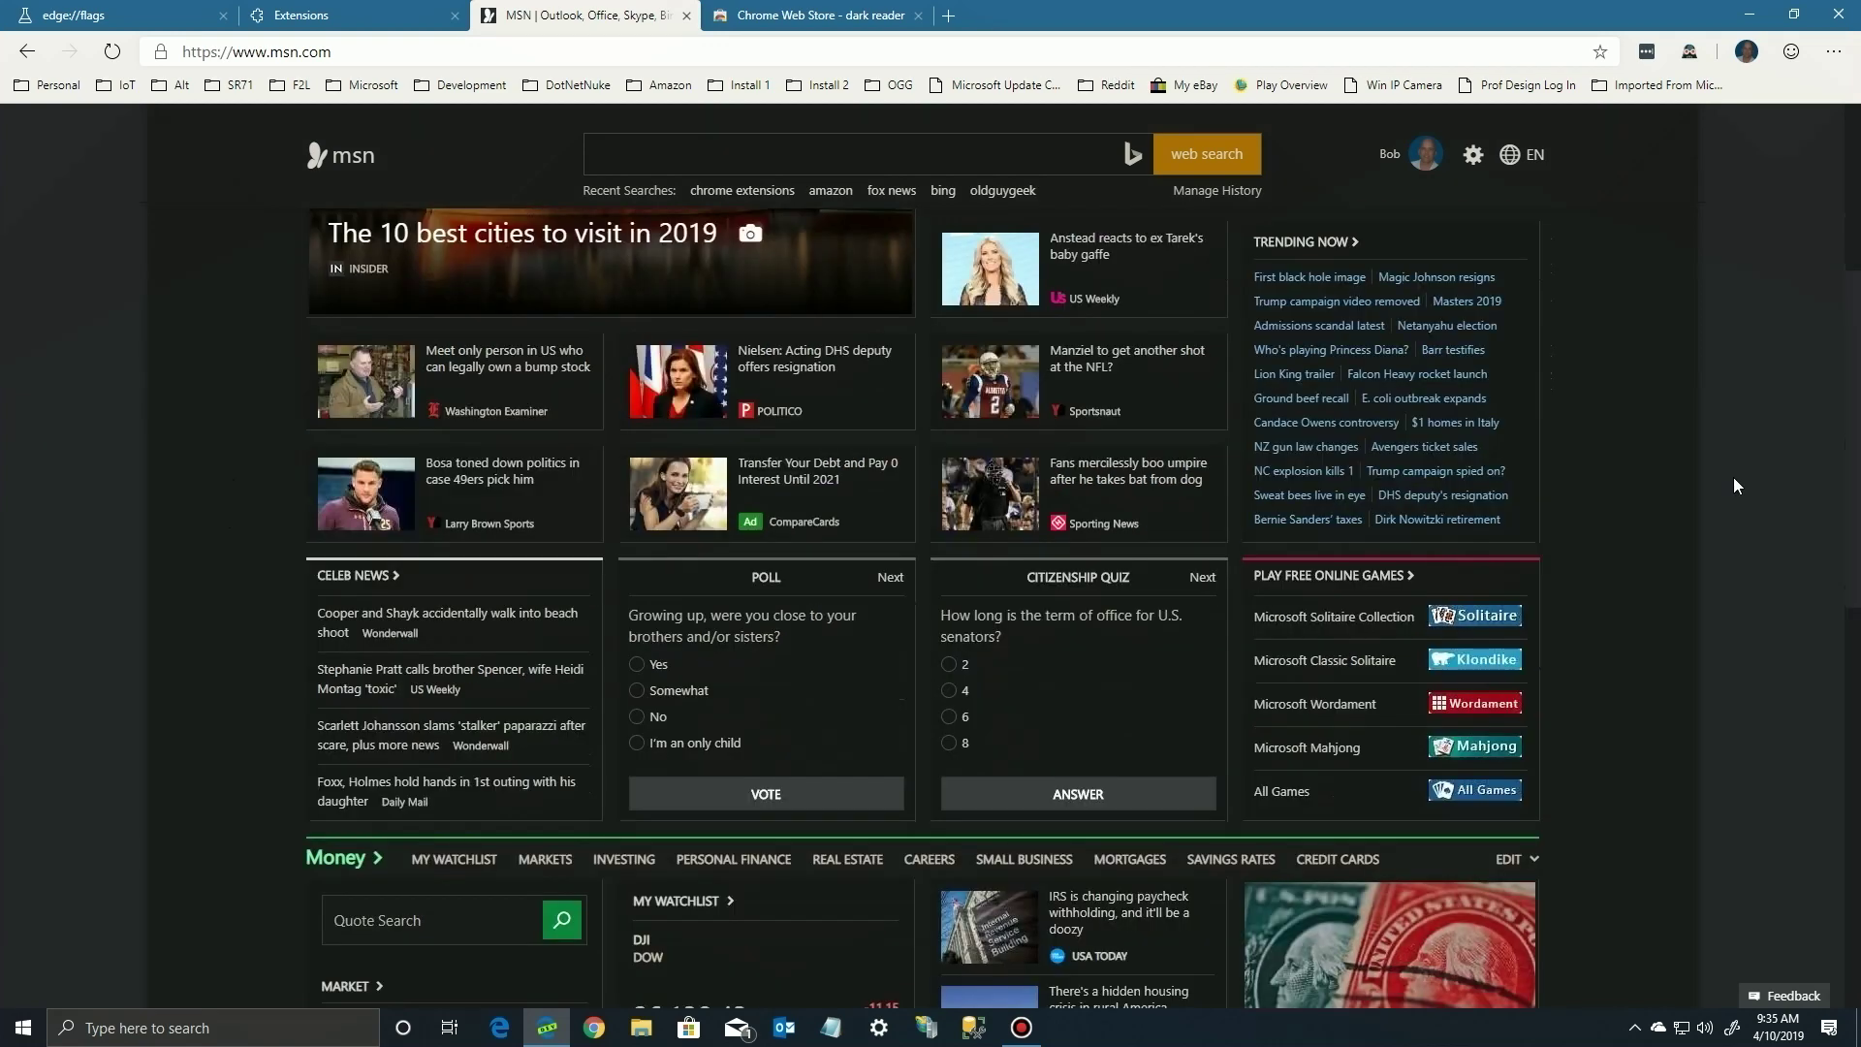